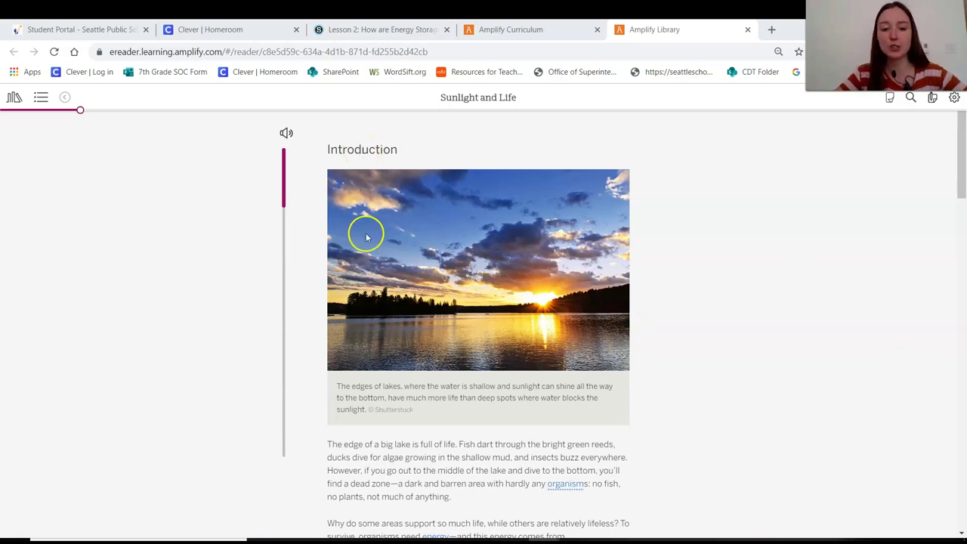
# Attach the note "This would mean there isn't really a complete ecosystem..." to the passage from "dead zone" to "not much of anything" and save it
pyautogui.scroll(-1, 356, 370)
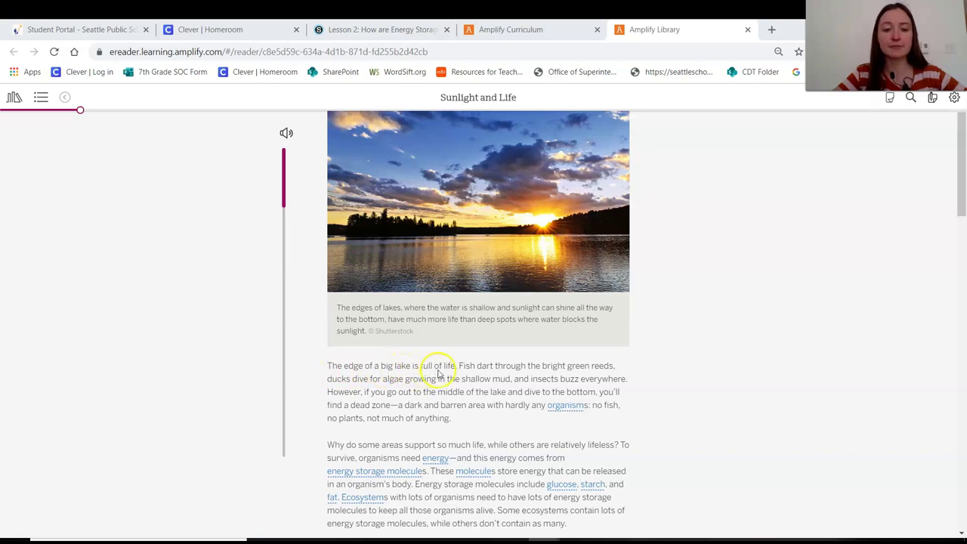
pyautogui.scroll(-1, 432, 367)
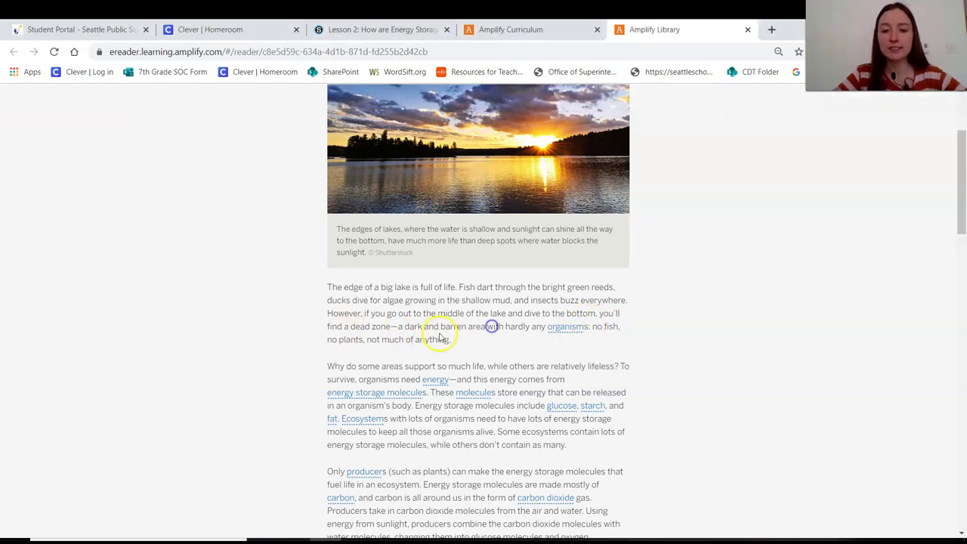
pyautogui.moveTo(350, 326); pyautogui.dragTo(450, 341)
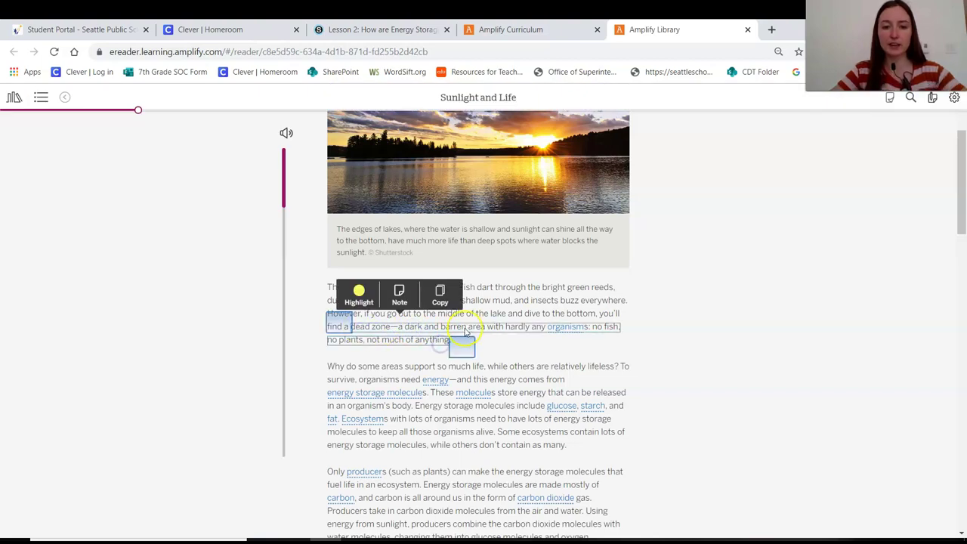
pyautogui.click(399, 295)
pyautogui.write('This')
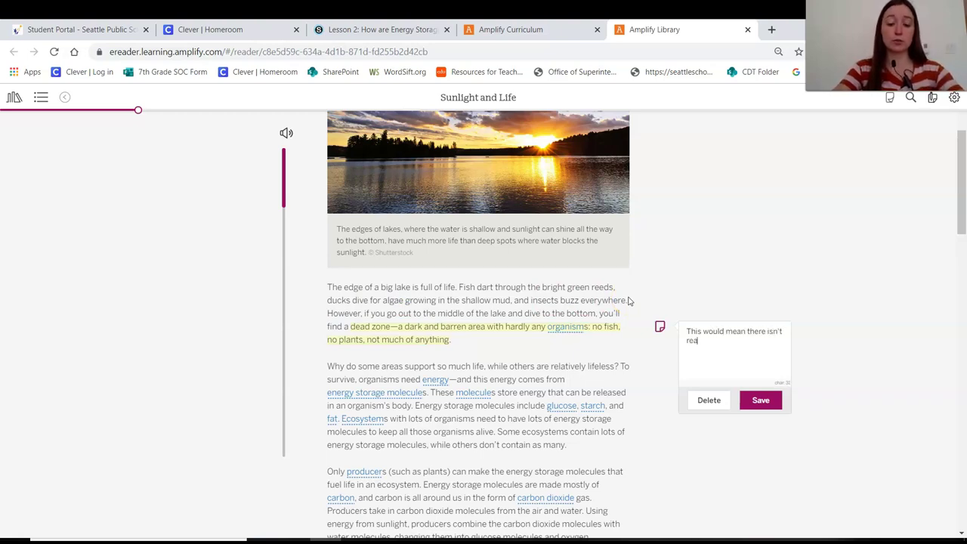
pyautogui.write("would mean there isn't really a complete eco")
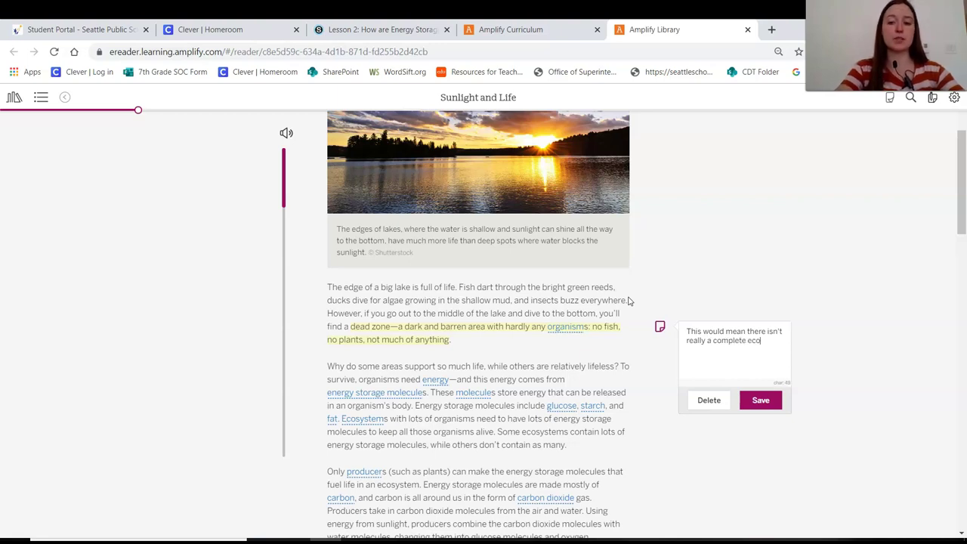
pyautogui.write('system...')
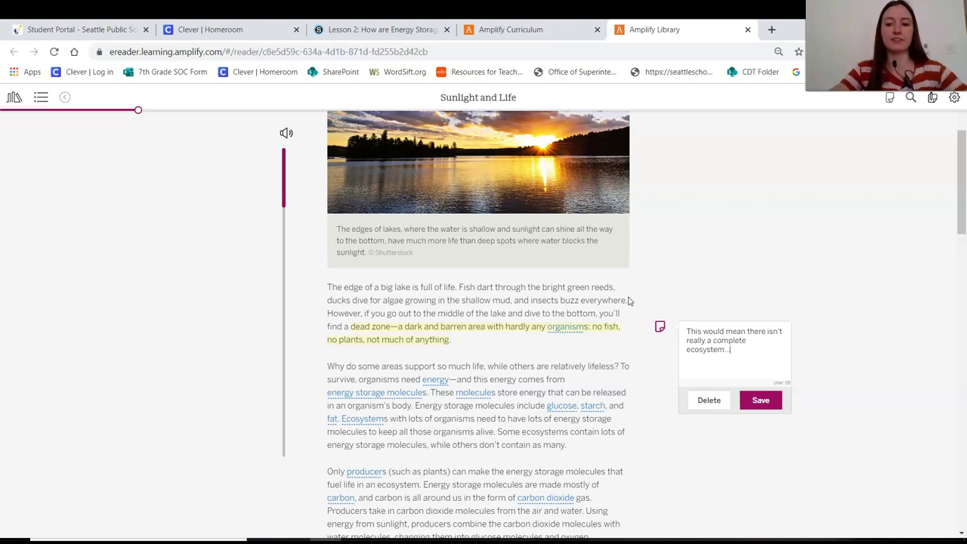
pyautogui.click(760, 402)
# Highlight the "Only producers" sentence and save the note "This is what we were seeing in the digital model! Producers are creating the ESM" on it
pyautogui.scroll(-2, 652, 405)
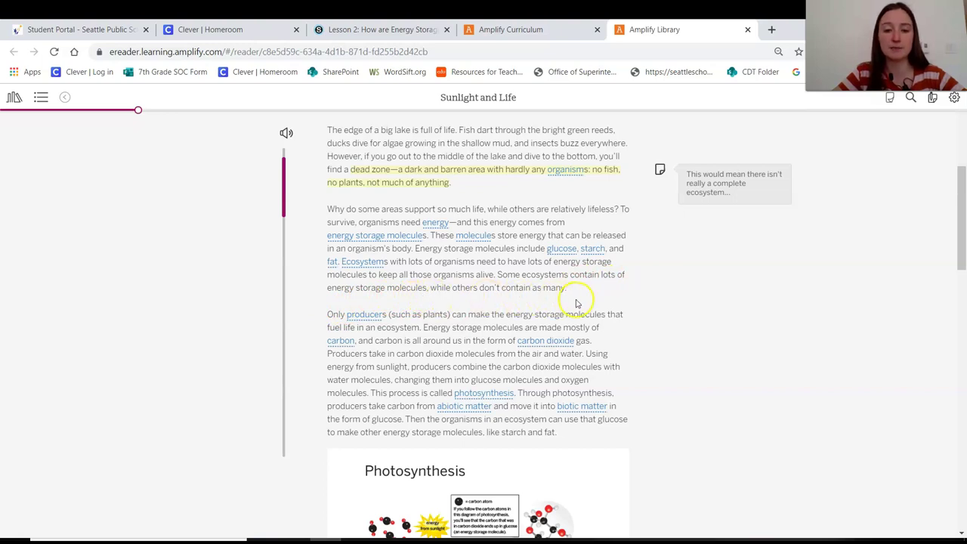
pyautogui.scroll(-2, 367, 318)
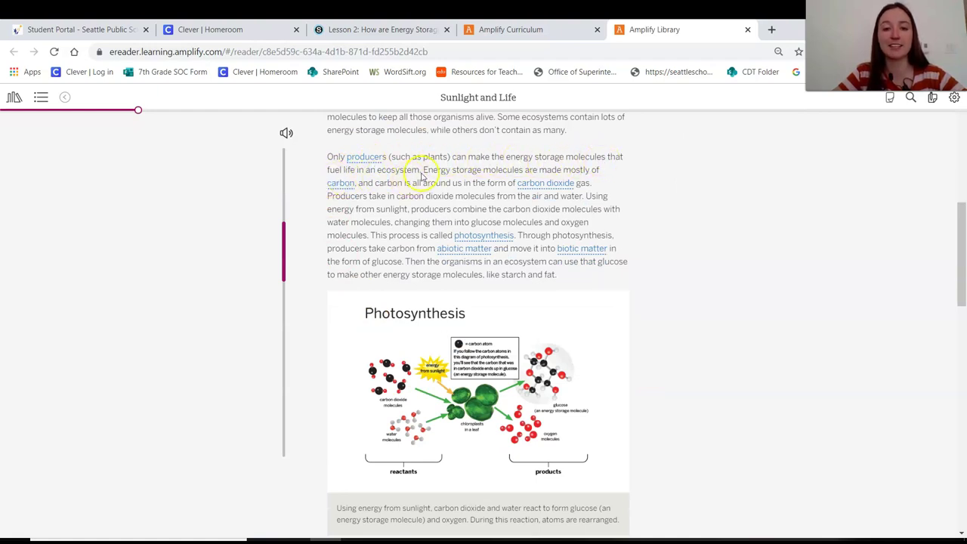
pyautogui.moveTo(424, 176)
pyautogui.mouseDown()
pyautogui.moveTo(330, 160)
pyautogui.moveTo(418, 170)
pyautogui.mouseUp()
pyautogui.click(331, 160)
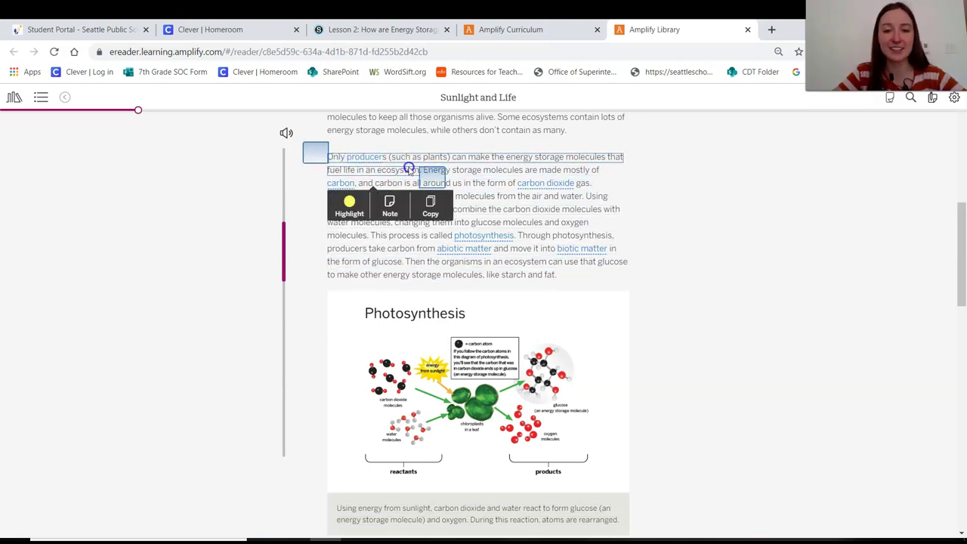
pyautogui.click(352, 200)
pyautogui.click(398, 171)
pyautogui.click(530, 207)
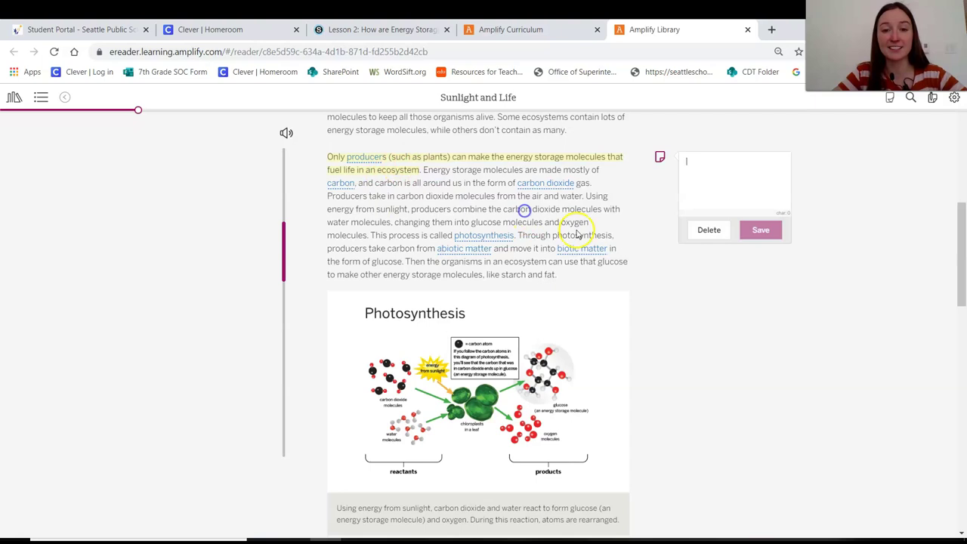
pyautogui.write('This is what we were seeing in the digital')
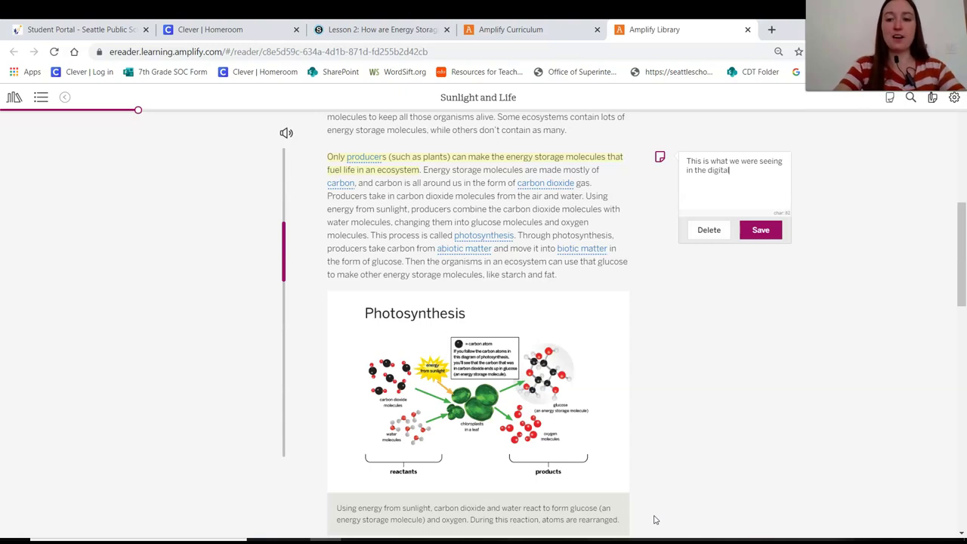
pyautogui.write('cers are creating the ESM')
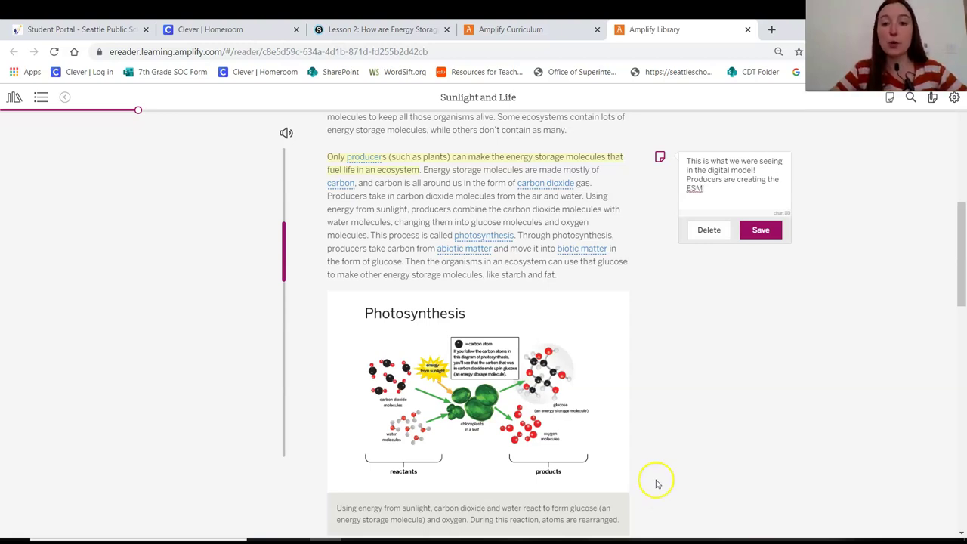
pyautogui.click(765, 230)
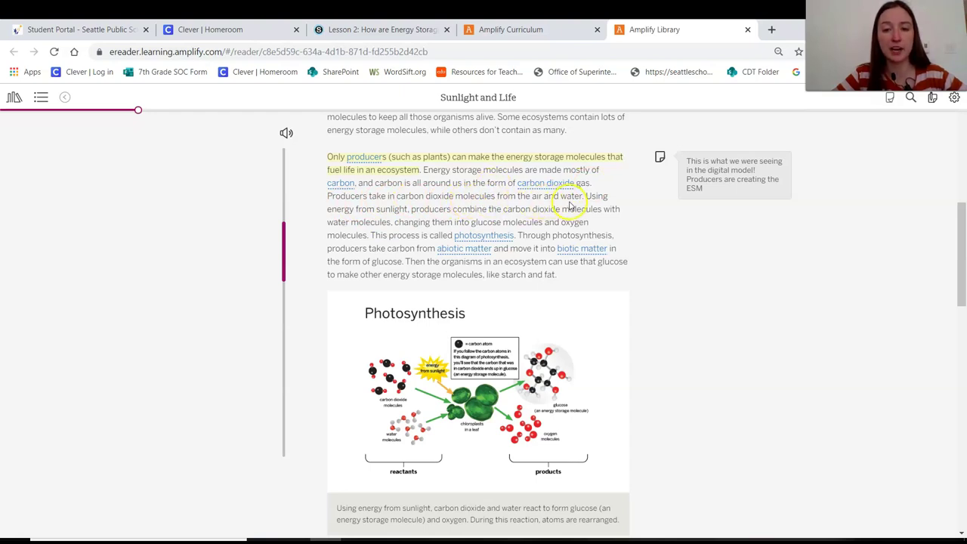
# Highlight the "Producers take in carbon dioxide" sentence and save the note "Producers do not take in ESM, but they do take in CO2" on it
pyautogui.moveTo(584, 198); pyautogui.dragTo(327, 198)
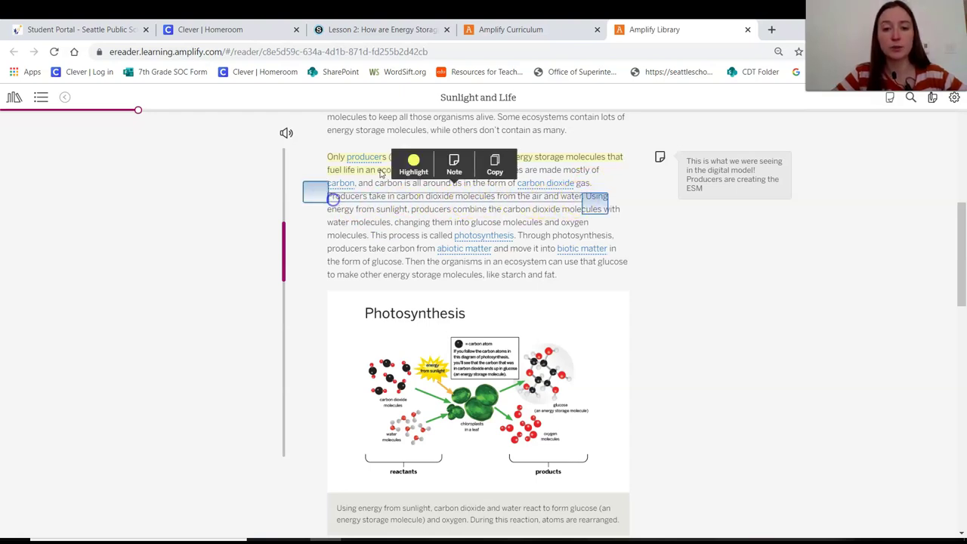
pyautogui.click(408, 161)
pyautogui.click(464, 198)
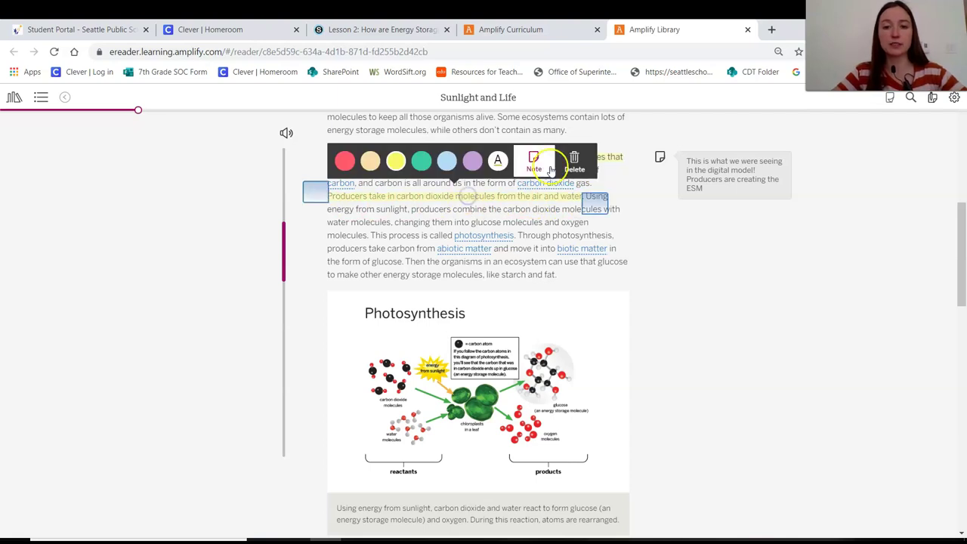
pyautogui.click(543, 160)
pyautogui.write('Producers do not take in ESM, but they do take in CO2')
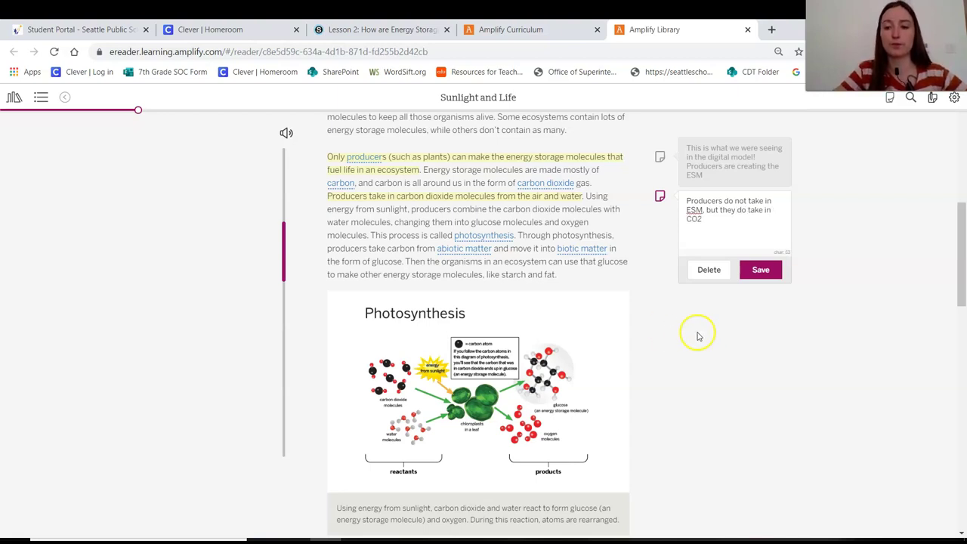
pyautogui.click(761, 270)
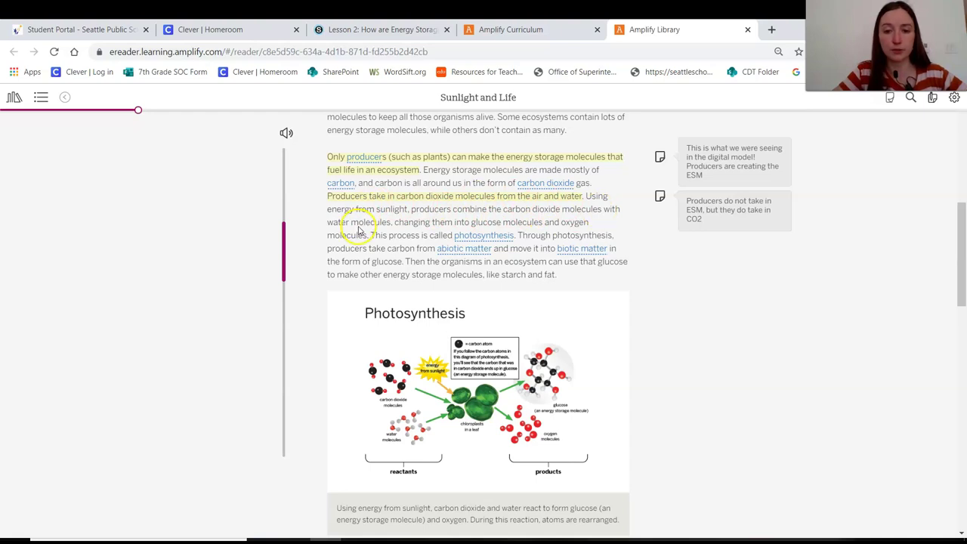
# Highlight "combine the carbon dioxide molecules with water molecules" and save the note "Carbon dioxide and the water come together and are combined" there
pyautogui.moveTo(454, 210); pyautogui.dragTo(393, 223)
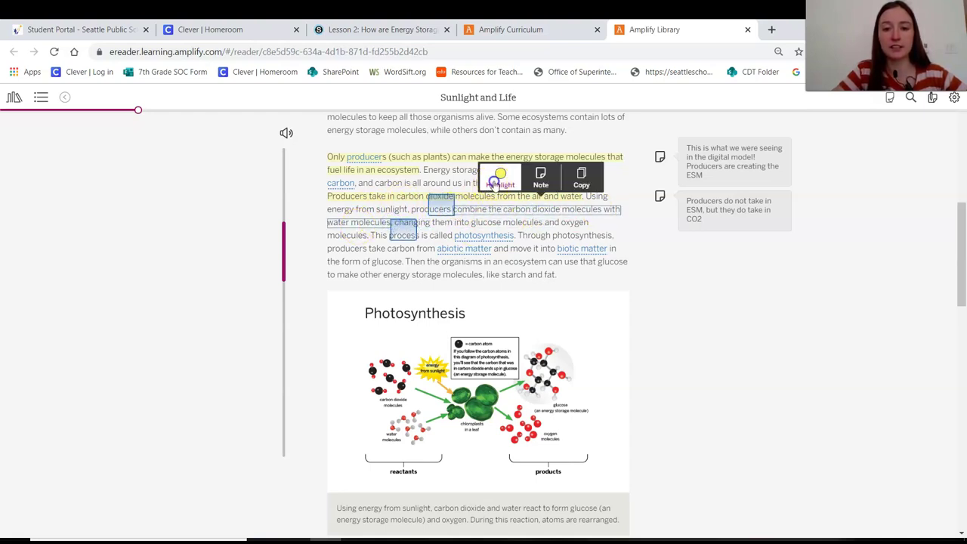
pyautogui.click(493, 184)
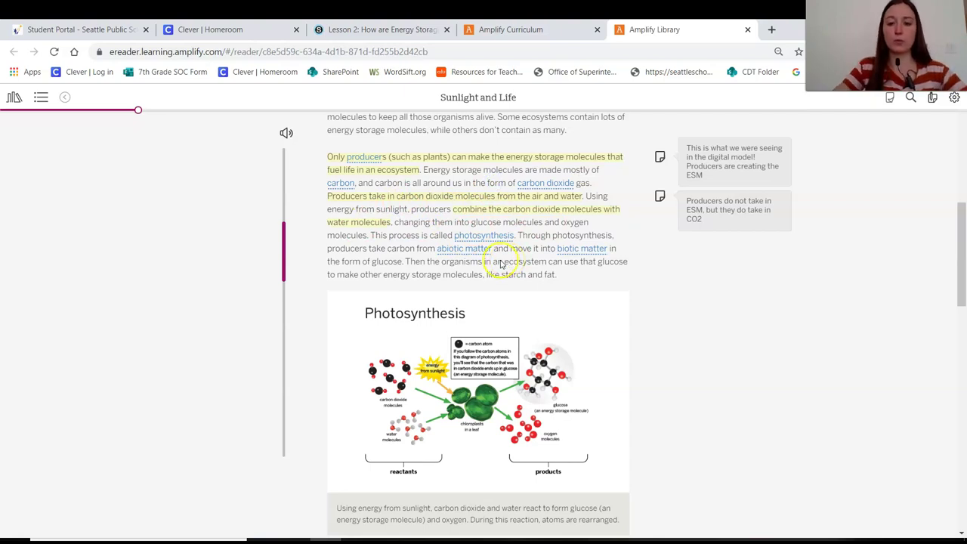
pyautogui.rightClick(508, 206)
pyautogui.click(505, 209)
pyautogui.click(499, 205)
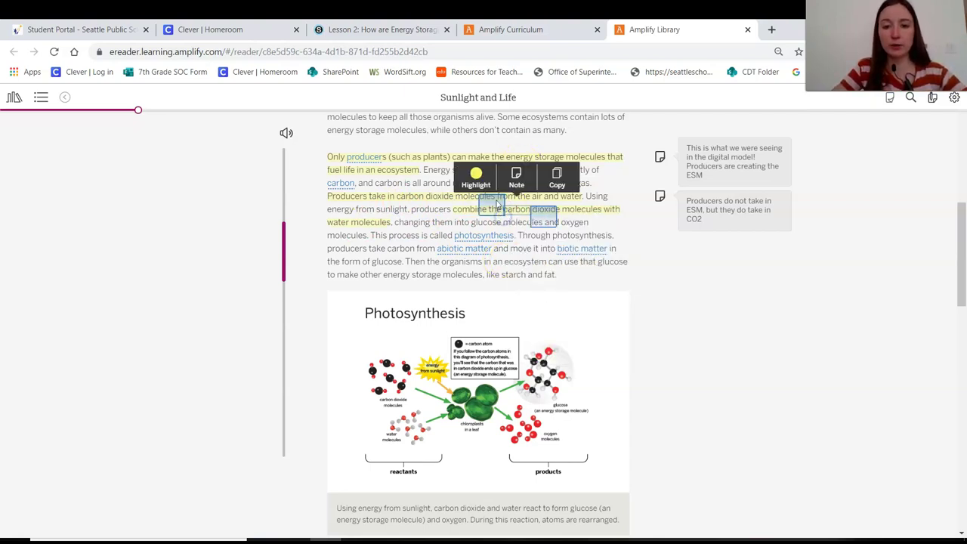
pyautogui.click(514, 178)
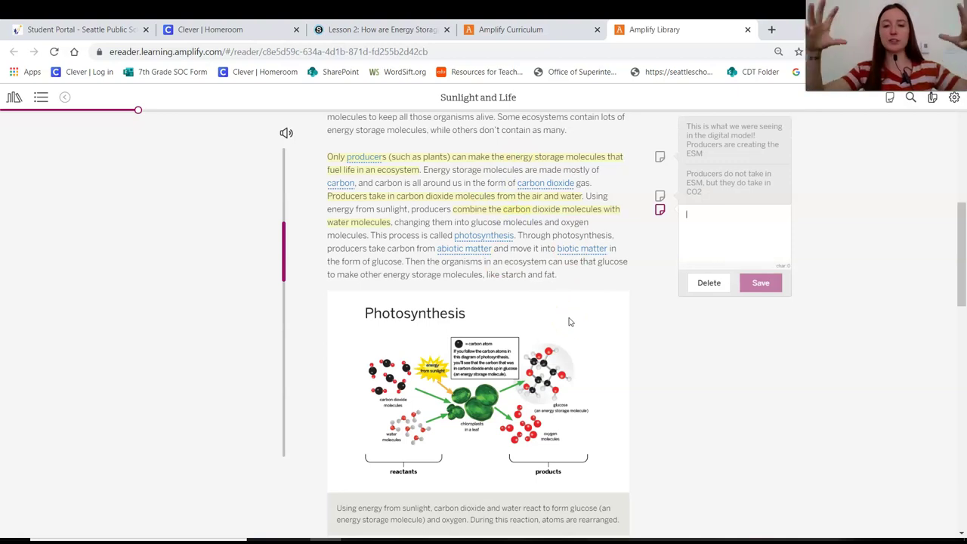
pyautogui.write('Car')
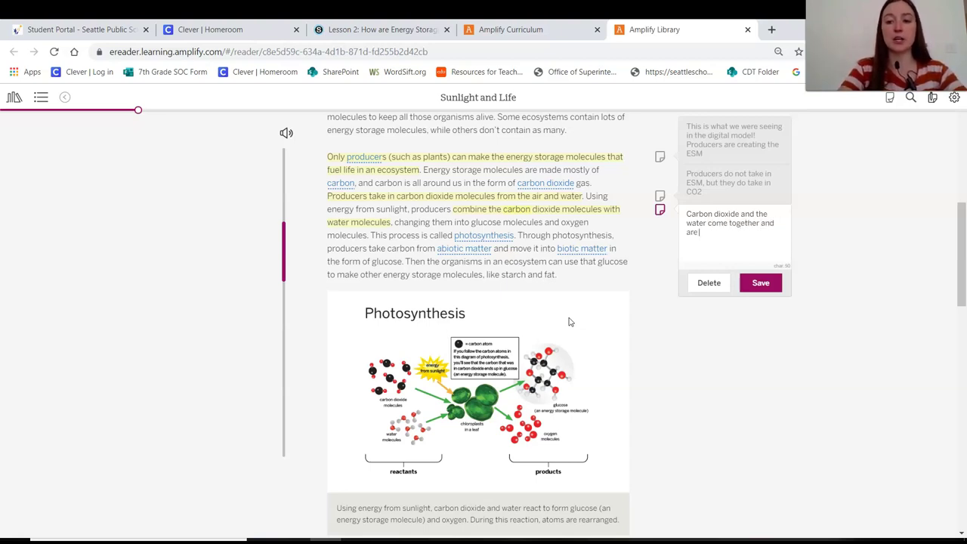
pyautogui.click(657, 237)
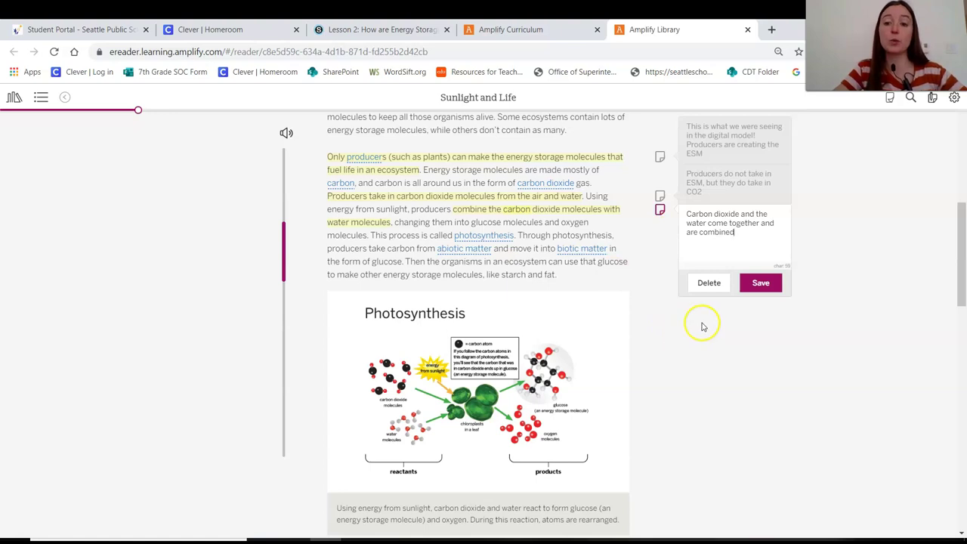
pyautogui.click(755, 284)
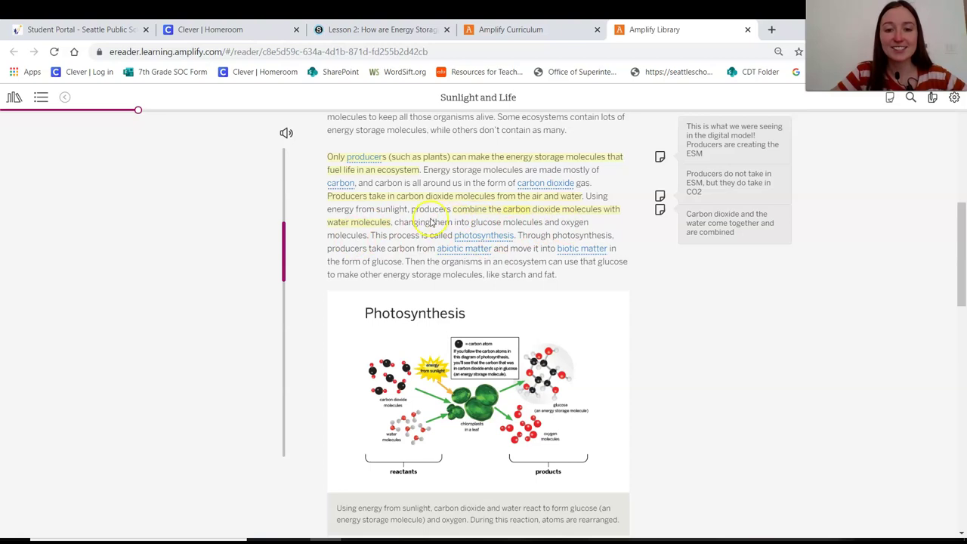
# Save a note on "changing" reading "This is a chemical reaction!! Reactants= carbon dioxide and the water", followed by "Products= ESM + Oxygen"
pyautogui.moveTo(395, 222); pyautogui.dragTo(425, 225)
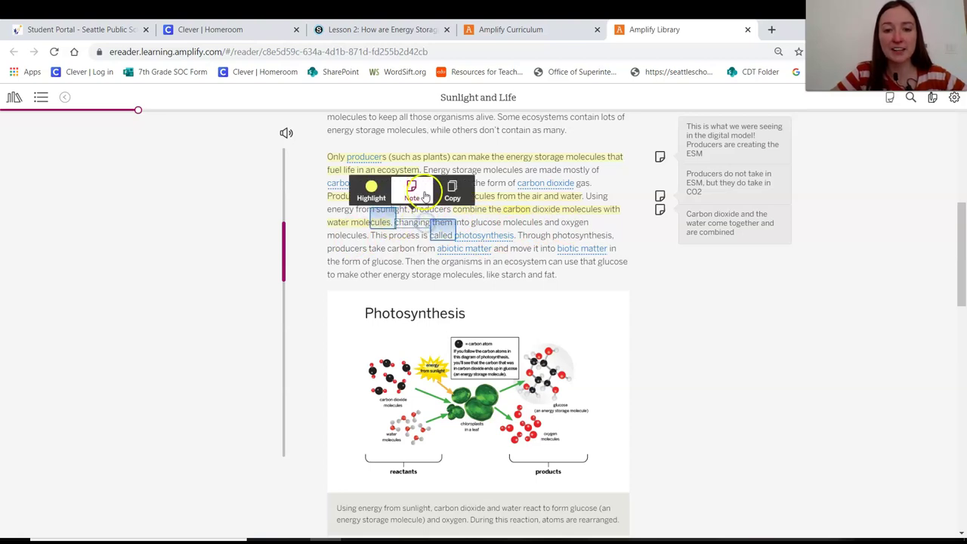
pyautogui.click(412, 190)
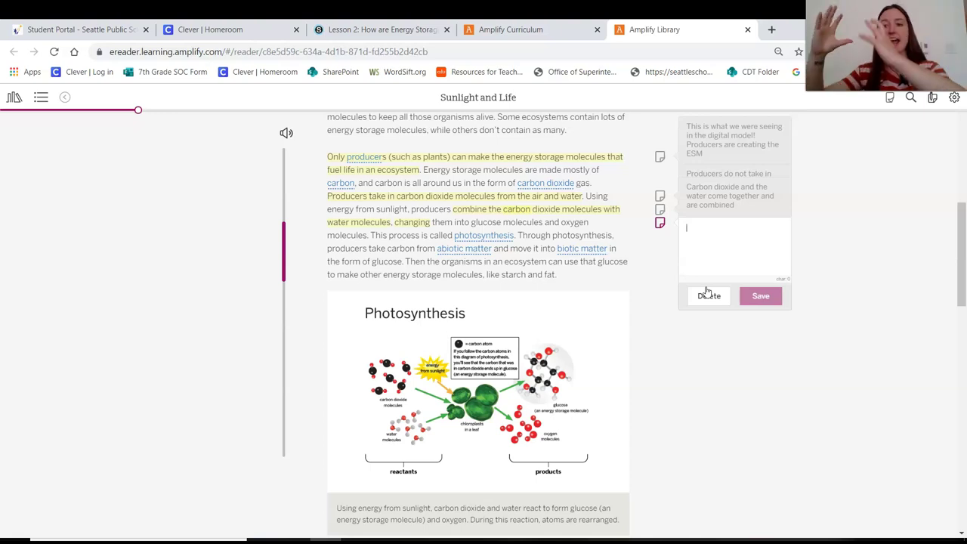
pyautogui.write('This is a chemical reaction!!')
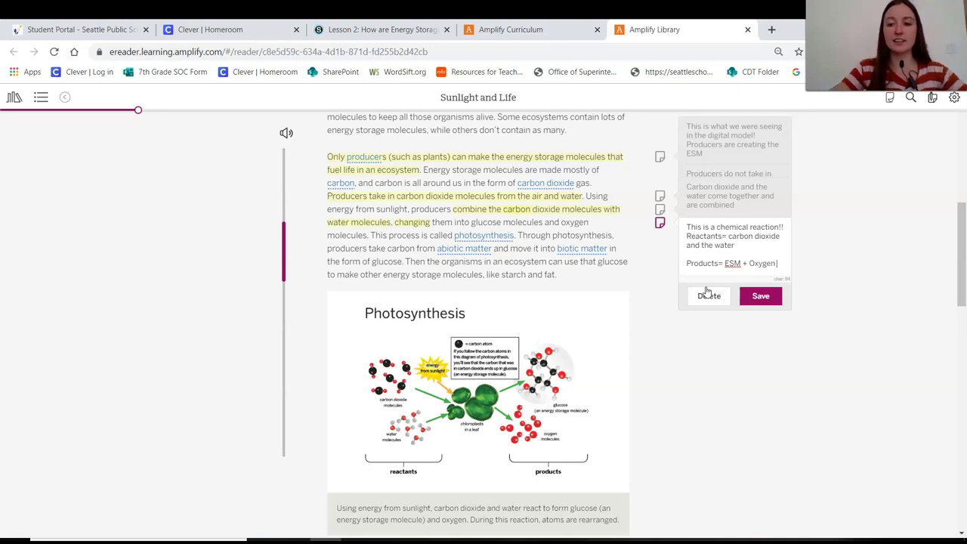
pyautogui.click(753, 297)
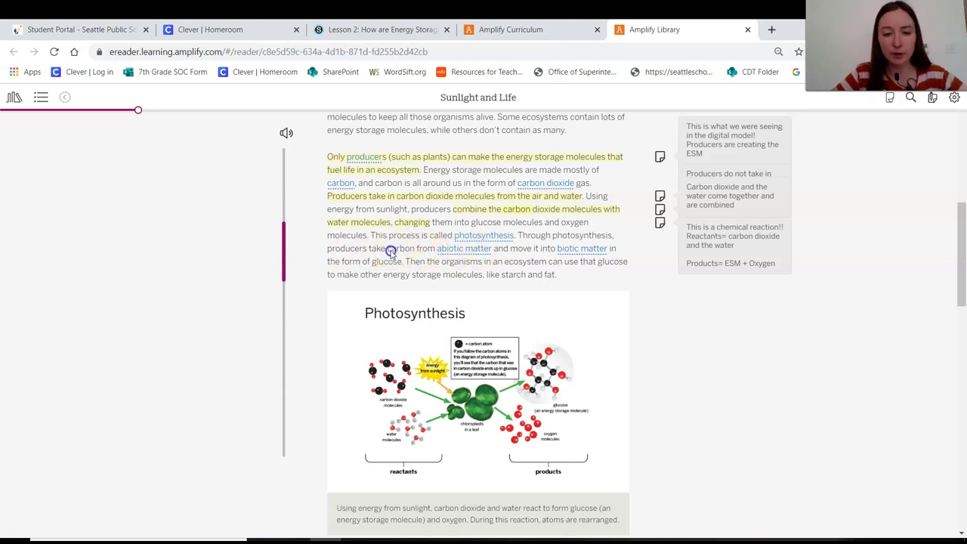
# Highlight "take carbon from abiotic matter" and save a note on it with the lines "Abiotic= carbon dioxide" and "Biotic= ESM"
pyautogui.moveTo(388, 249); pyautogui.dragTo(493, 252)
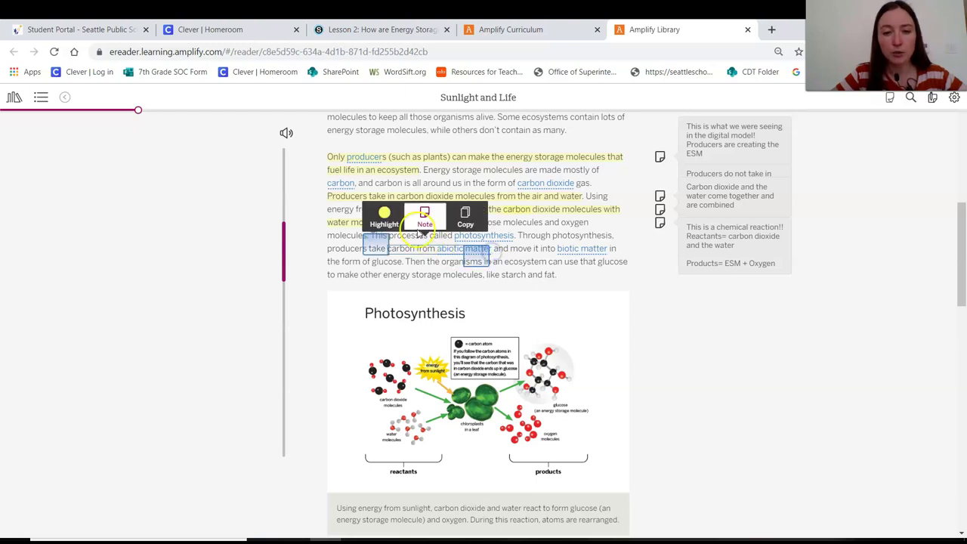
pyautogui.click(411, 248)
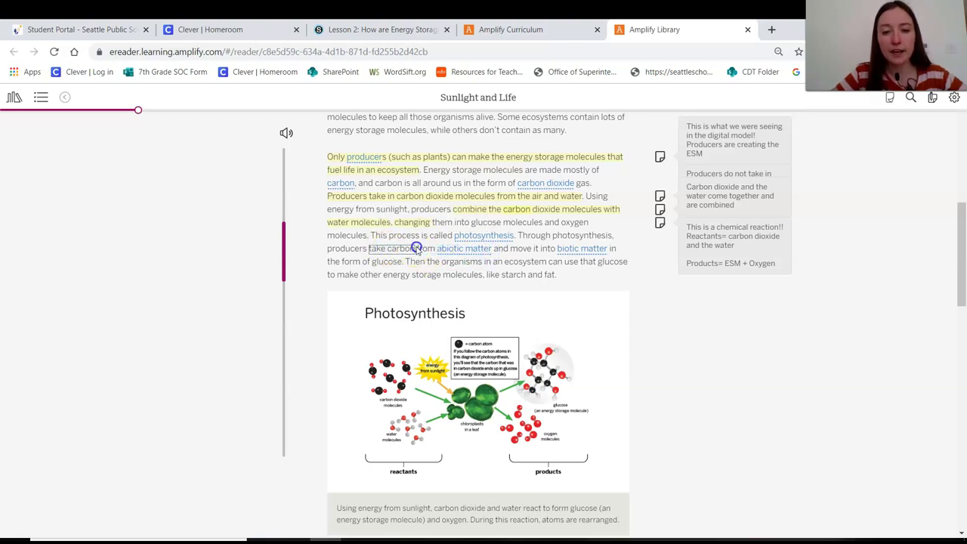
pyautogui.moveTo(477, 252); pyautogui.dragTo(478, 253)
pyautogui.click(380, 217)
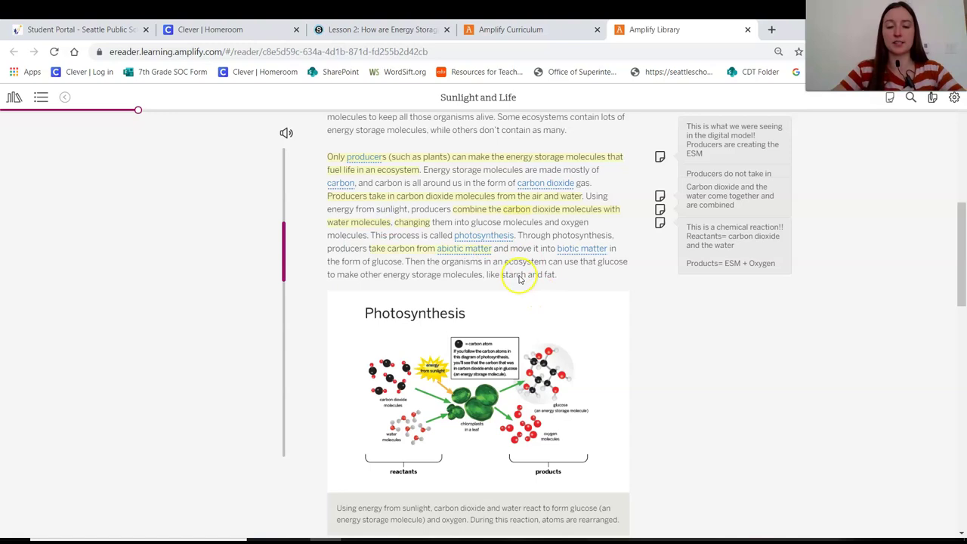
pyautogui.click(423, 249)
pyautogui.click(532, 218)
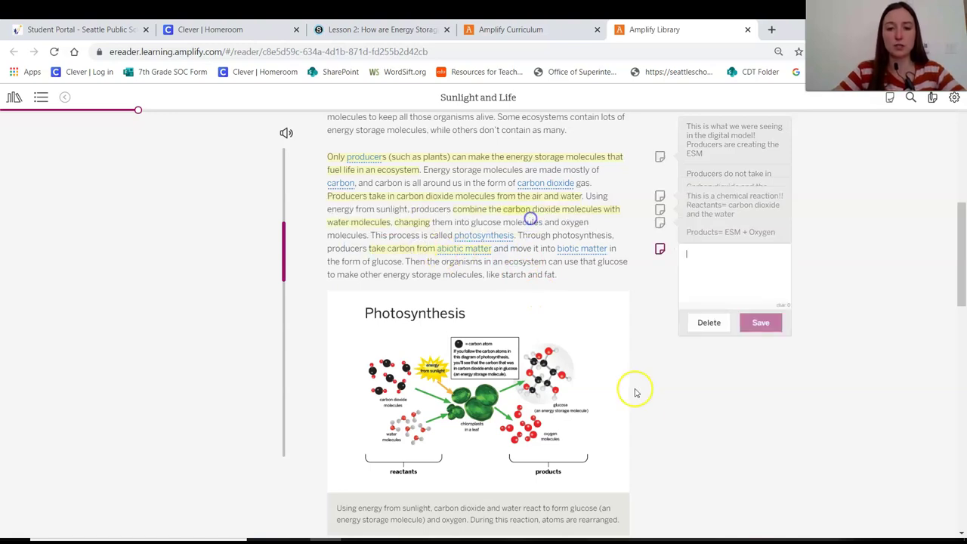
pyautogui.write('Abiotic= carbon dioxide')
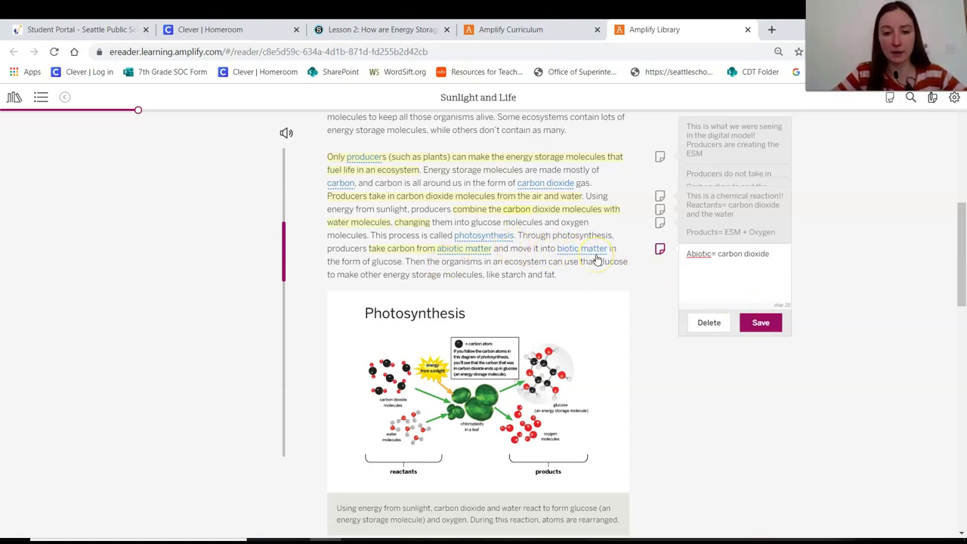
pyautogui.click(786, 261)
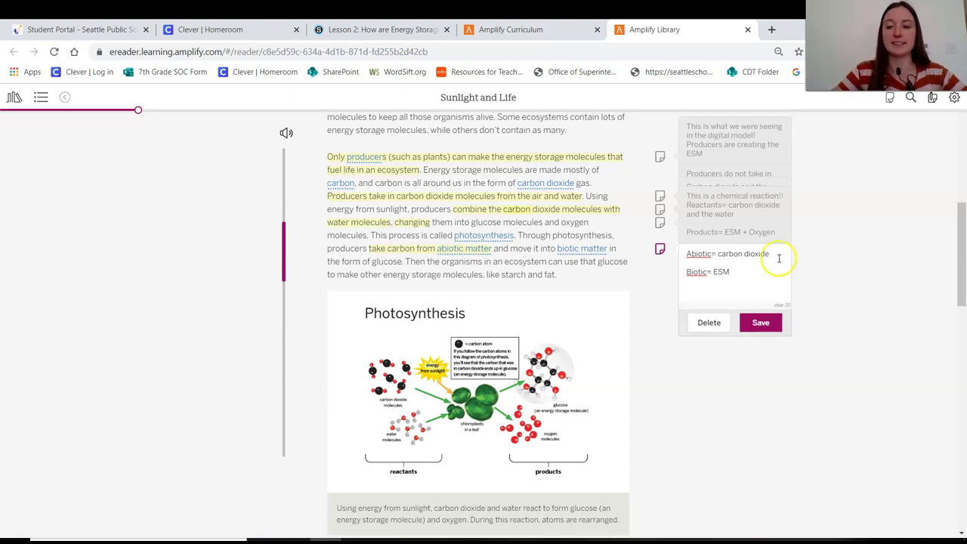
pyautogui.click(762, 321)
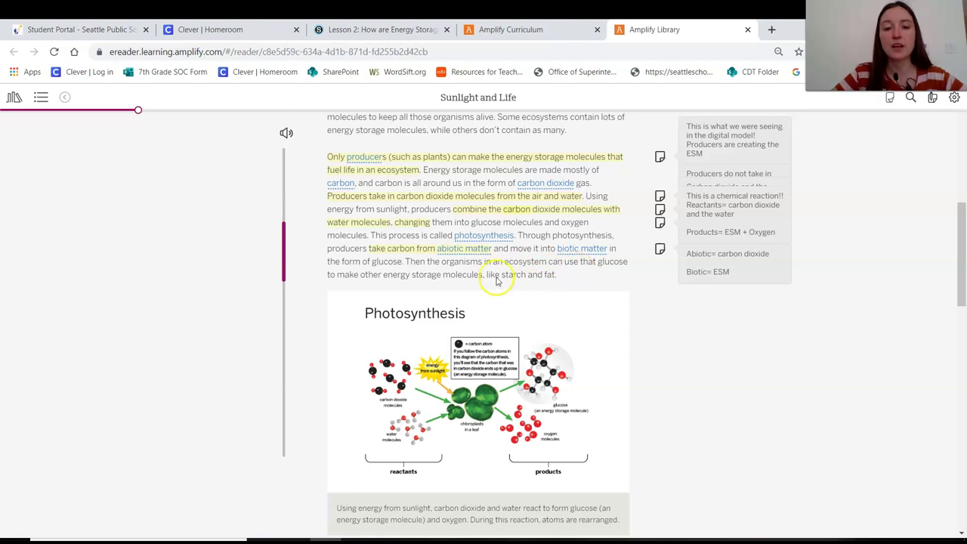
# Highlight "the organisms in an ecosystem can use that glucose" in the photosynthesis paragraph in yellow
pyautogui.moveTo(428, 262); pyautogui.dragTo(614, 263)
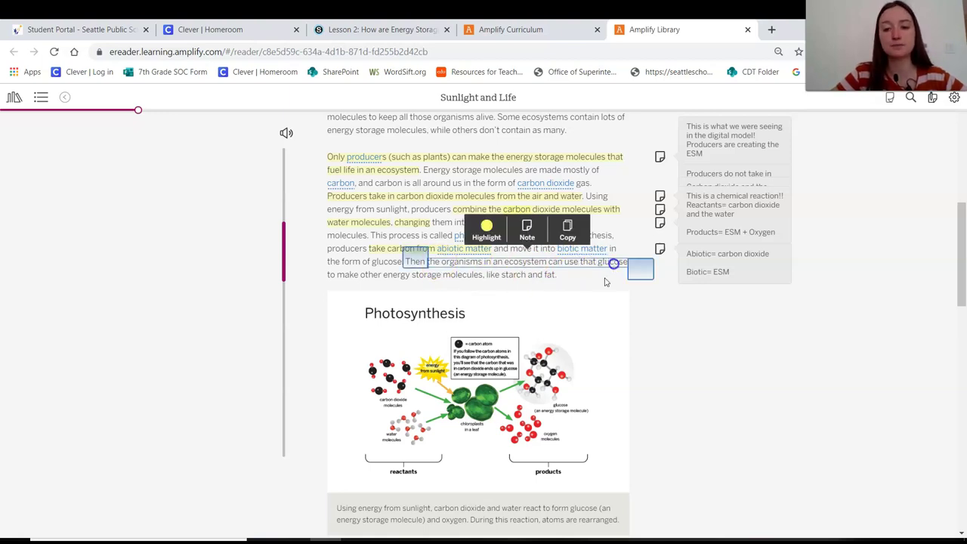
pyautogui.click(486, 227)
pyautogui.click(563, 264)
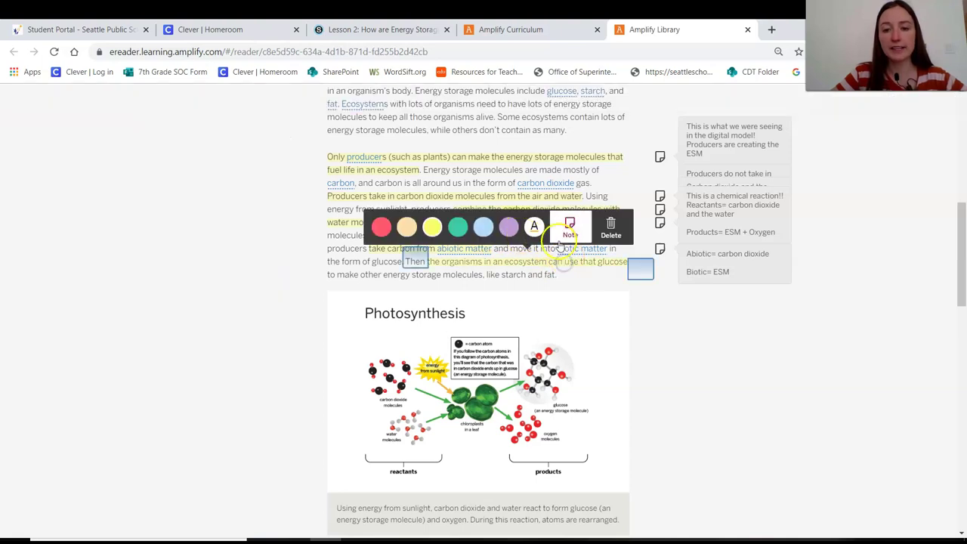
# Save the note "Other organisms then INTAKE ESM by eating the producers- Food web- they are the consumer populations of the producers" on the glucose highlight
pyautogui.click(581, 227)
pyautogui.write('Other org')
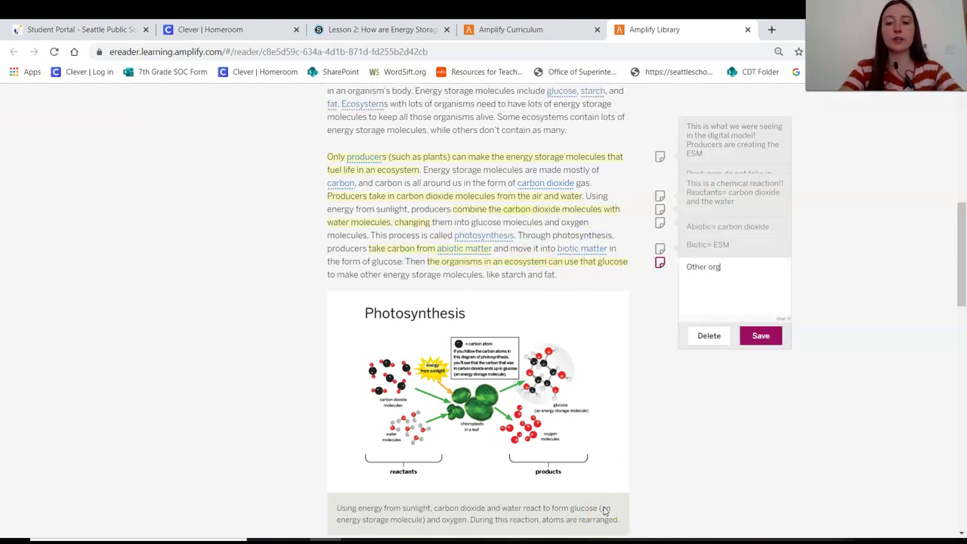
pyautogui.write('anisms then INTAKE ESM by eating the producers- Food web- they are the co')
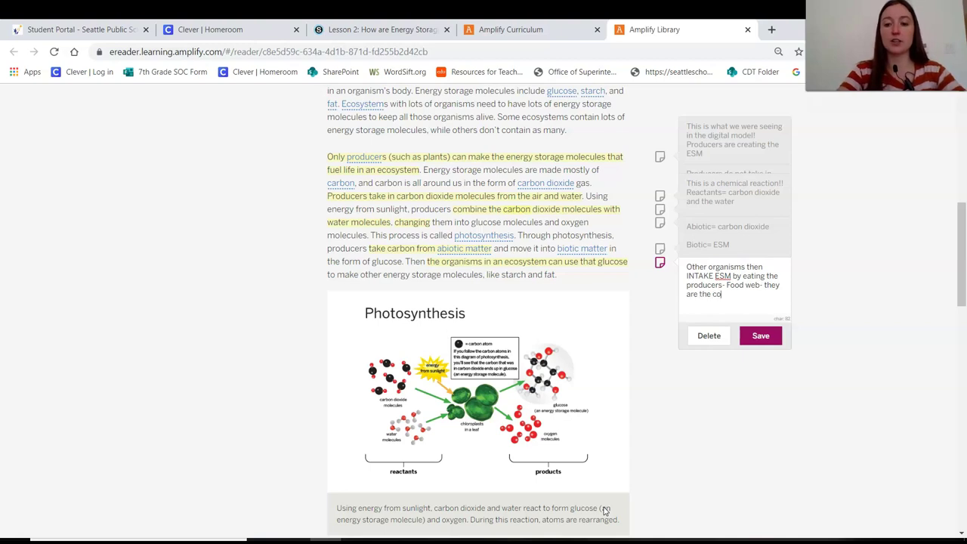
pyautogui.write('ns of the prod')
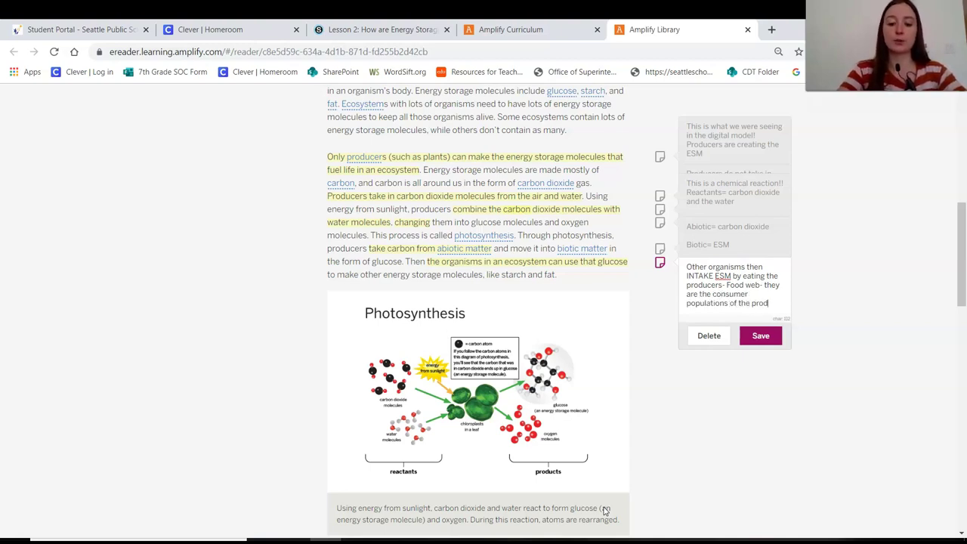
pyautogui.write('ucers')
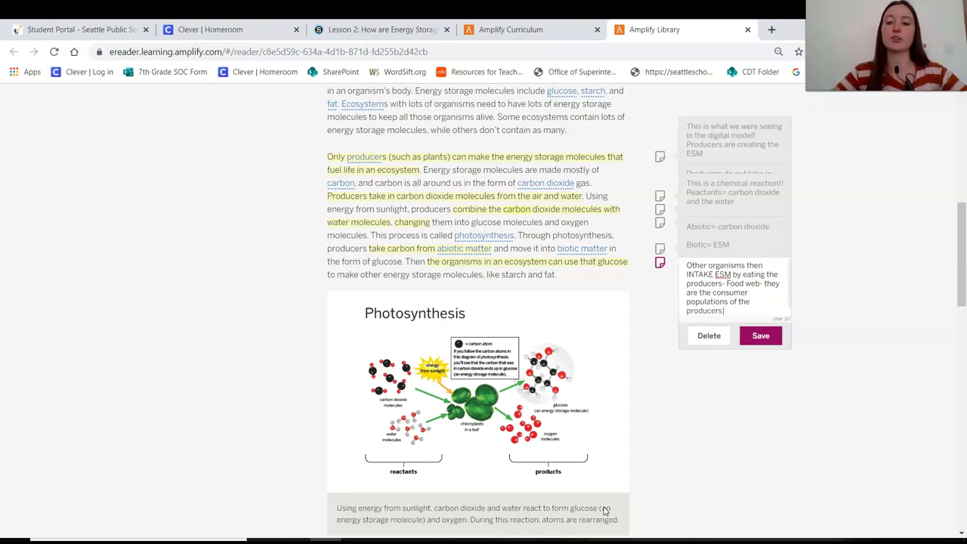
pyautogui.click(759, 336)
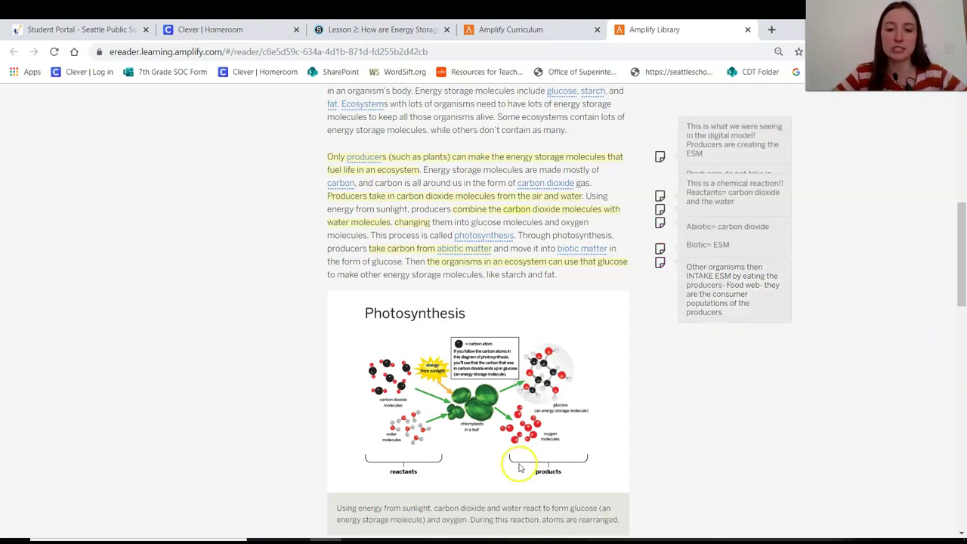
# Examine the reactants and products in the Photosynthesis diagram with the page enlarged
pyautogui.scroll(-2, 518, 464)
pyautogui.scroll(-4, 386, 303)
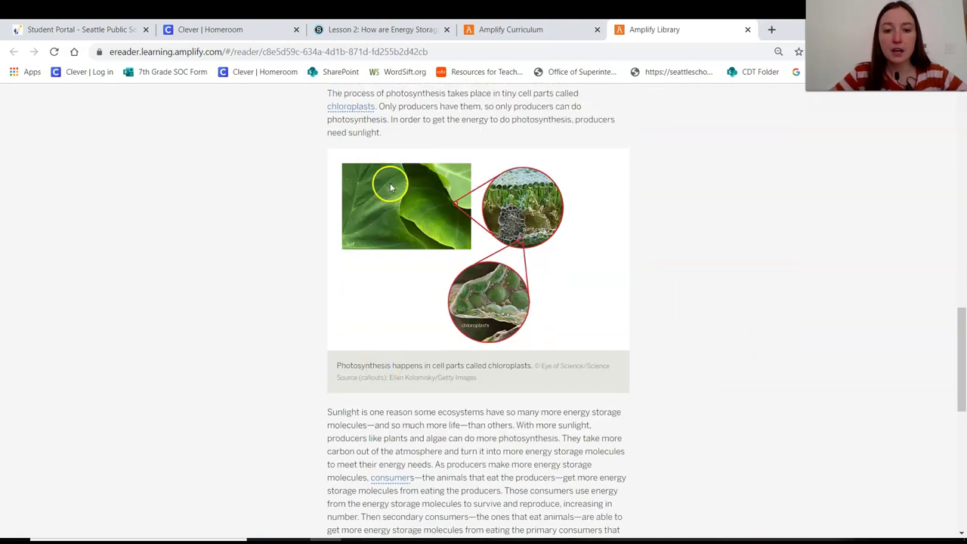
pyautogui.scroll(3, 452, 235)
pyautogui.scroll(4, 452, 236)
pyautogui.scroll(-3, 446, 257)
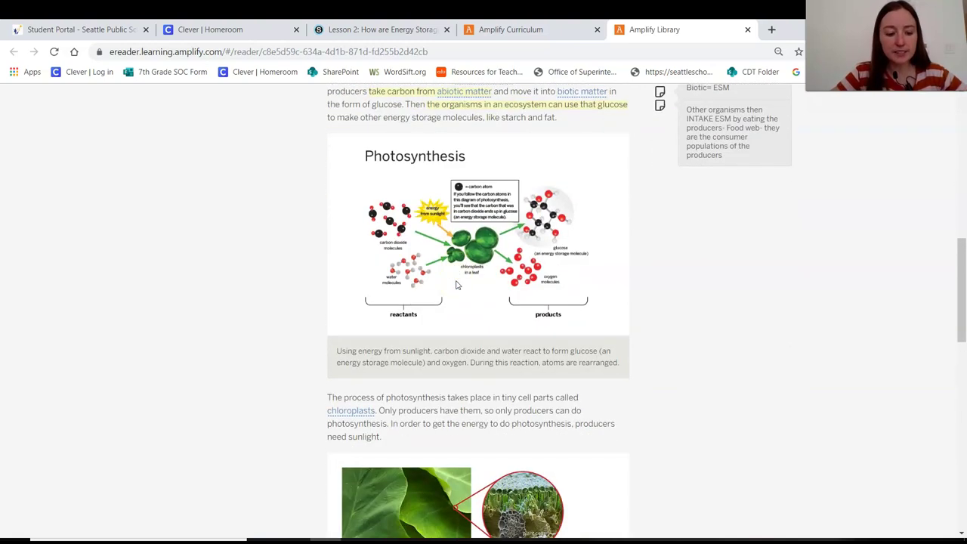
pyautogui.hotkey('ctrl', '+')
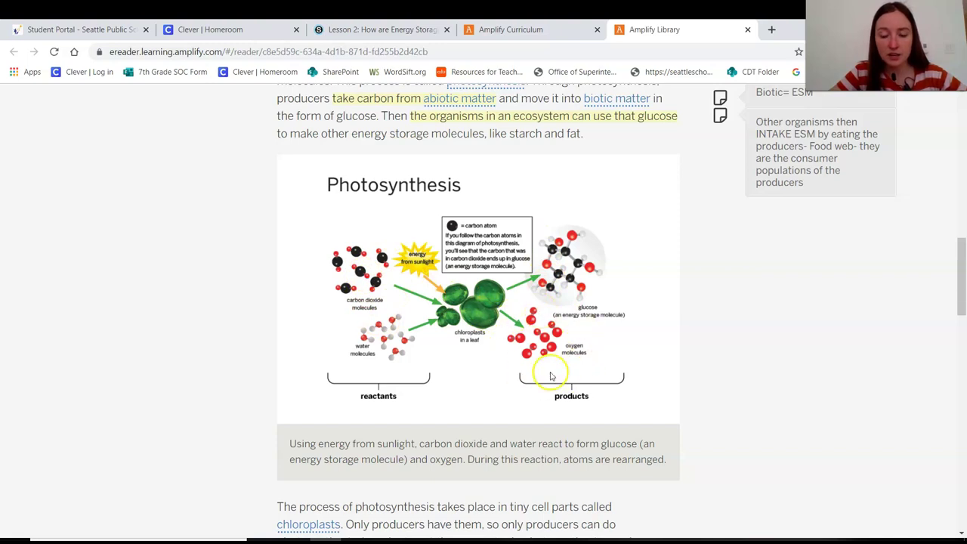
pyautogui.hotkey('ctrl', '-')
pyautogui.hotkey('ctrl', '-')
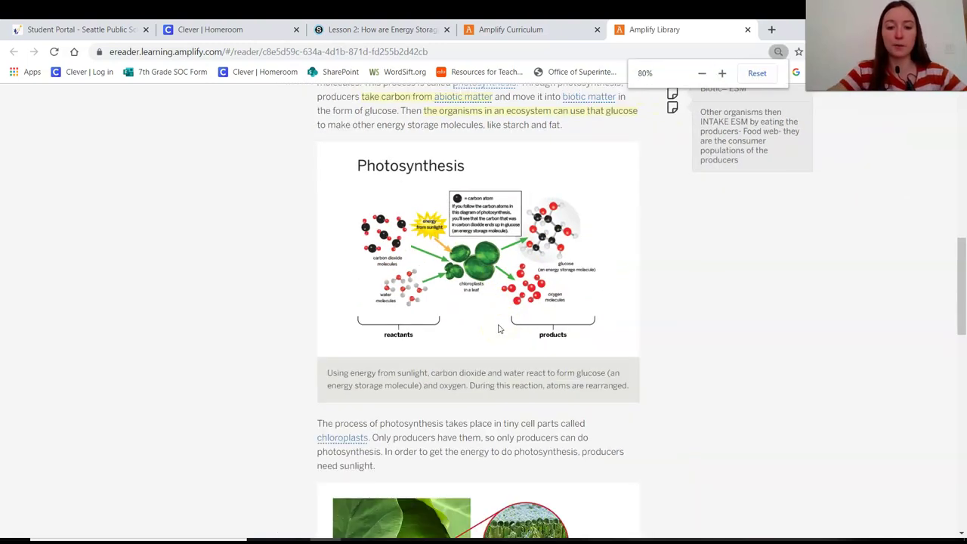
# Highlight "The process of photosynthesis takes place in tiny cell parts called chloroplasts" in yellow and open a note on it
pyautogui.scroll(-3, 499, 329)
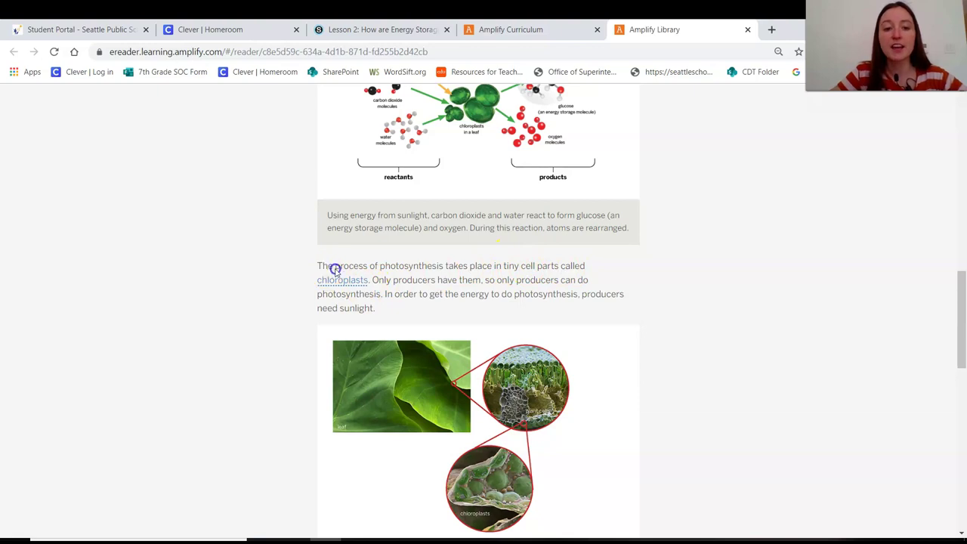
pyautogui.click(367, 281)
pyautogui.moveTo(367, 281); pyautogui.dragTo(319, 266)
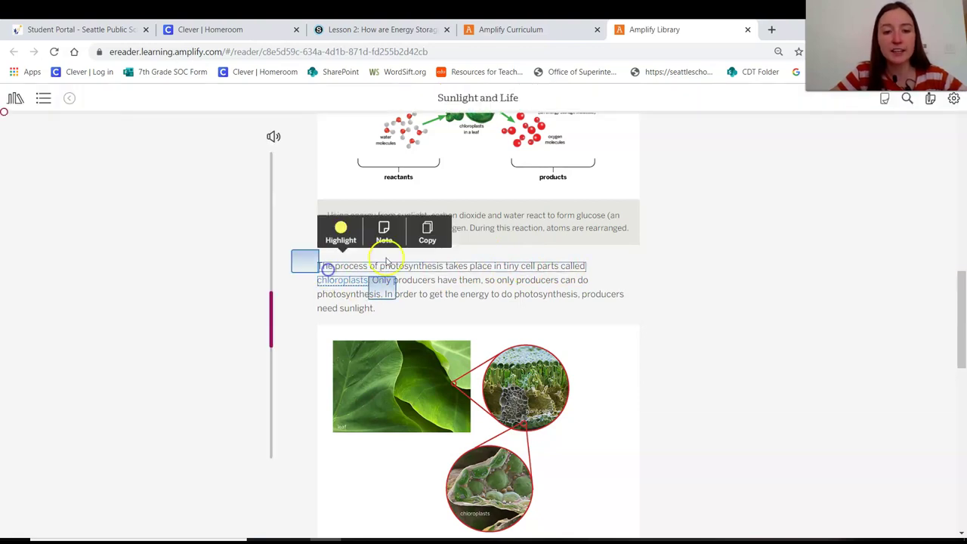
pyautogui.click(358, 235)
pyautogui.click(449, 263)
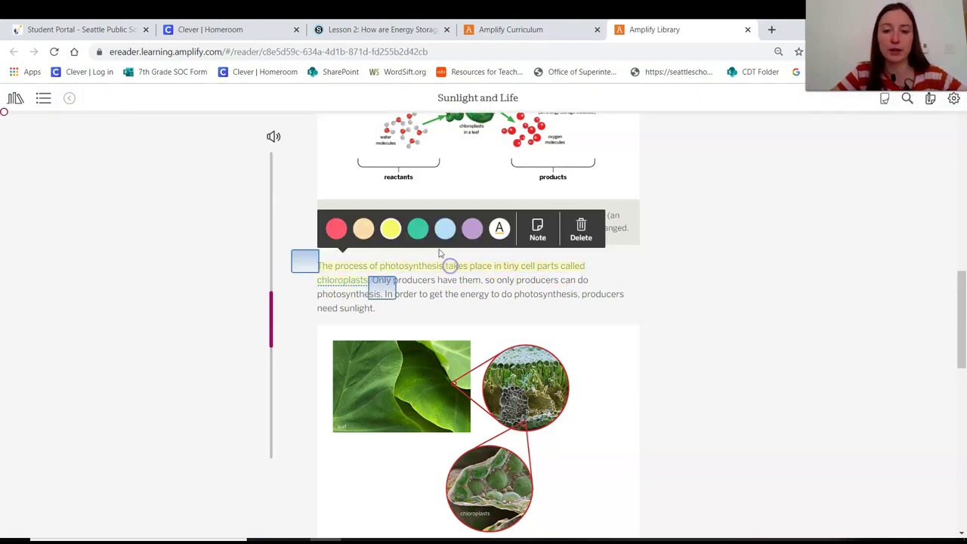
pyautogui.click(533, 227)
pyautogui.write('M')
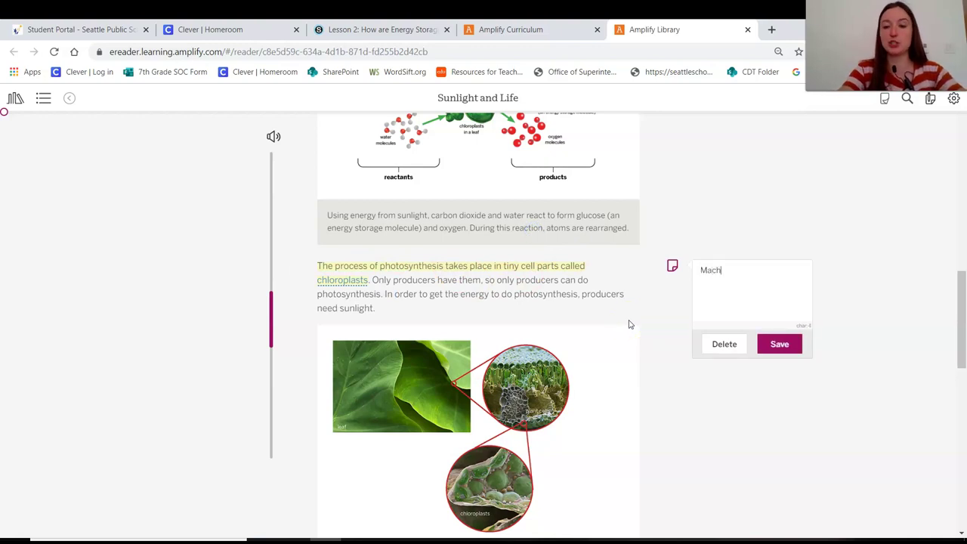
pyautogui.write('ac')
pyautogui.press('BackSpace')
pyautogui.press('BackSpace')
pyautogui.press('BackSpace')
pyautogui.write('Factory')
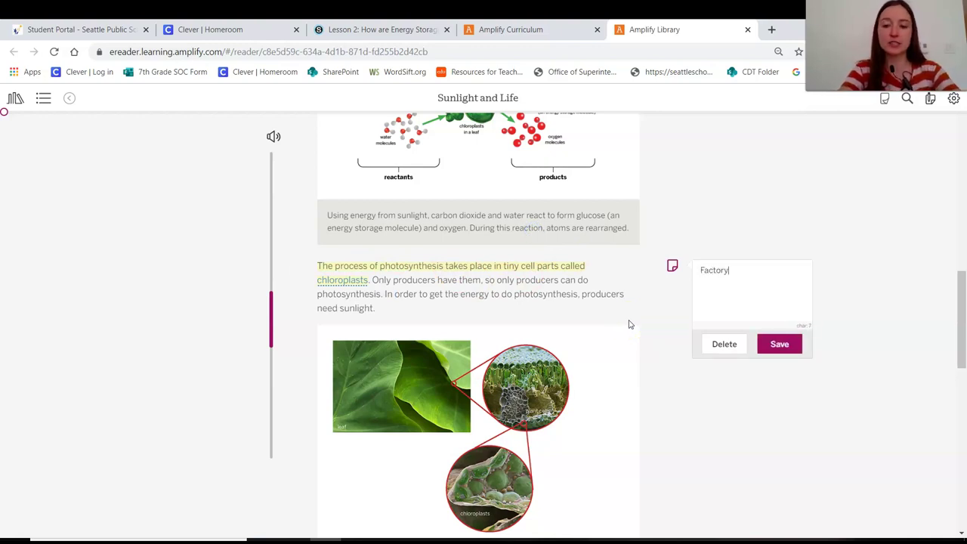
pyautogui.write(' w')
pyautogui.press('BackSpace')
pyautogui.press('BackSpace')
pyautogui.press('BackSpace')
pyautogui.press('BackSpace')
pyautogui.press('BackSpace')
pyautogui.press('BackSpace')
pyautogui.press('BackSpace')
pyautogui.press('BackSpace')
pyautogui.press('BackSpace')
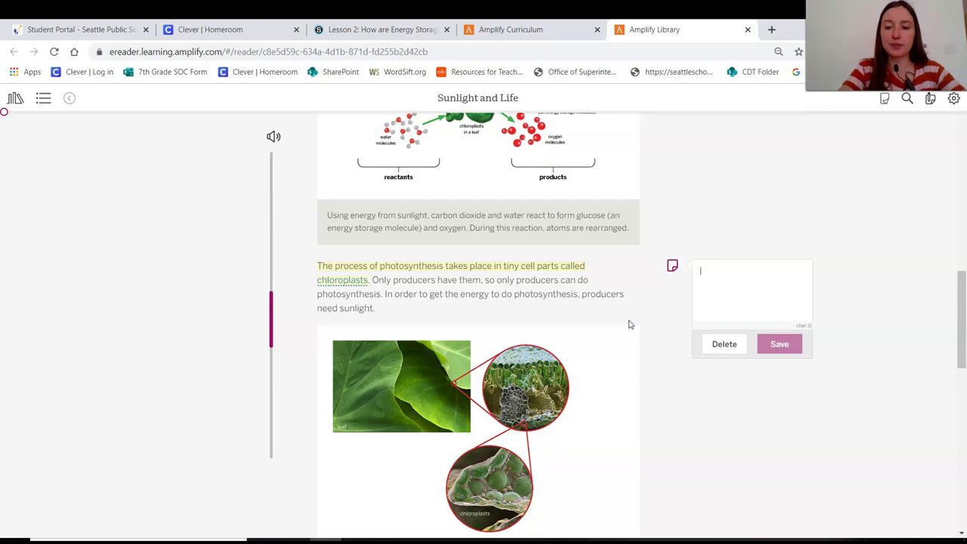
# Enter "Factory" in quotation marks followed by "where the ESM are made" in the chloroplasts note and save it
pyautogui.write('1')
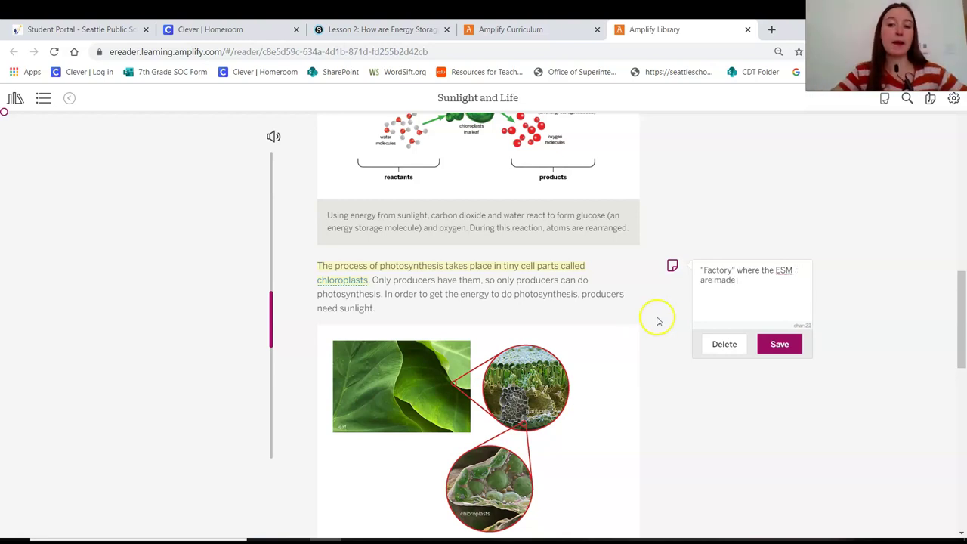
pyautogui.click(786, 346)
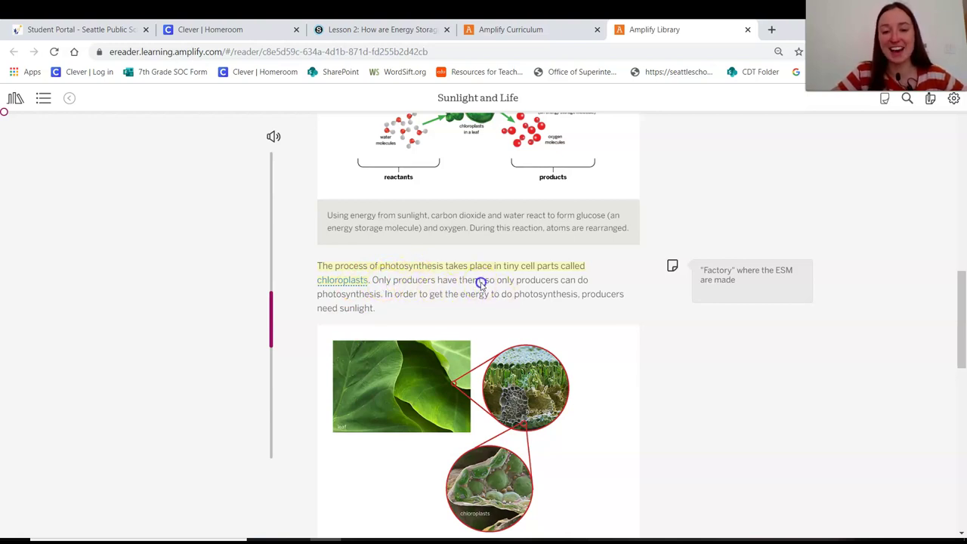
pyautogui.moveTo(482, 282)
pyautogui.mouseDown()
pyautogui.moveTo(445, 281)
pyautogui.moveTo(491, 285)
pyautogui.moveTo(471, 285)
pyautogui.mouseUp()
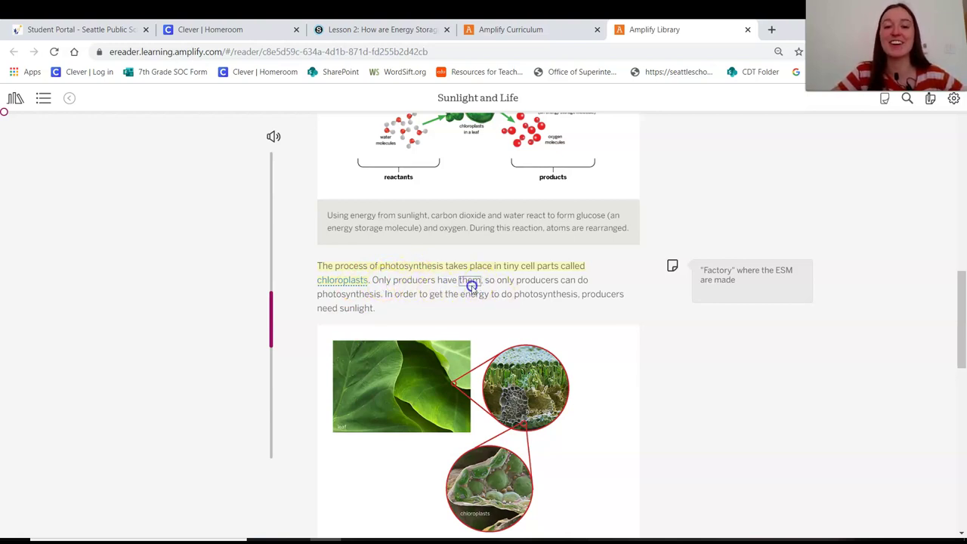
pyautogui.click(527, 285)
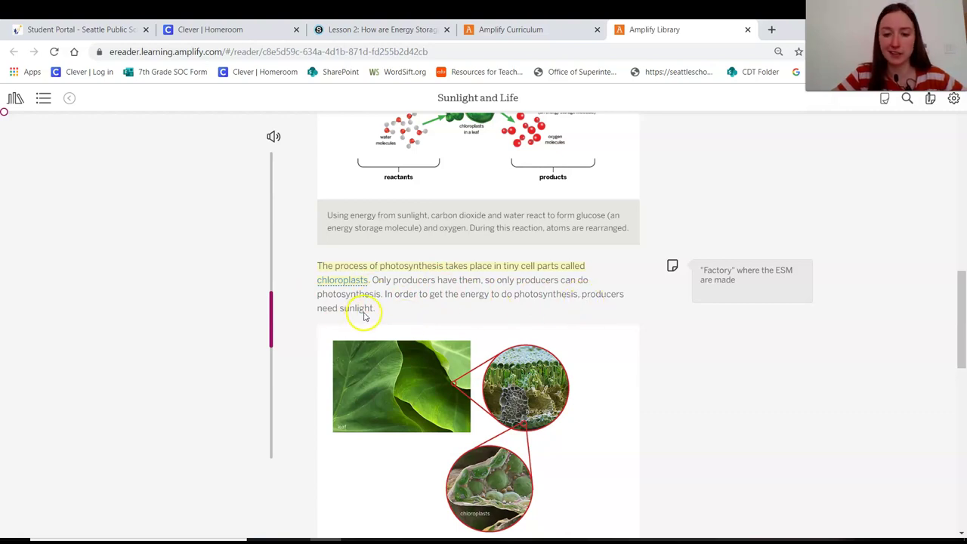
# Highlight the sentence from "As producers make more energy storage molecules" through "from eating the producers" in yellow
pyautogui.scroll(-5, 364, 315)
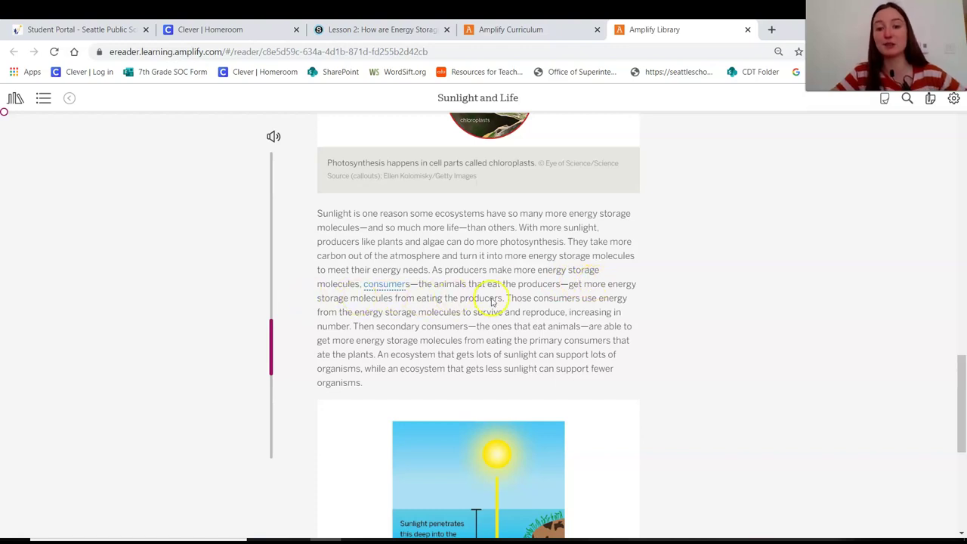
pyautogui.moveTo(499, 301); pyautogui.dragTo(434, 270)
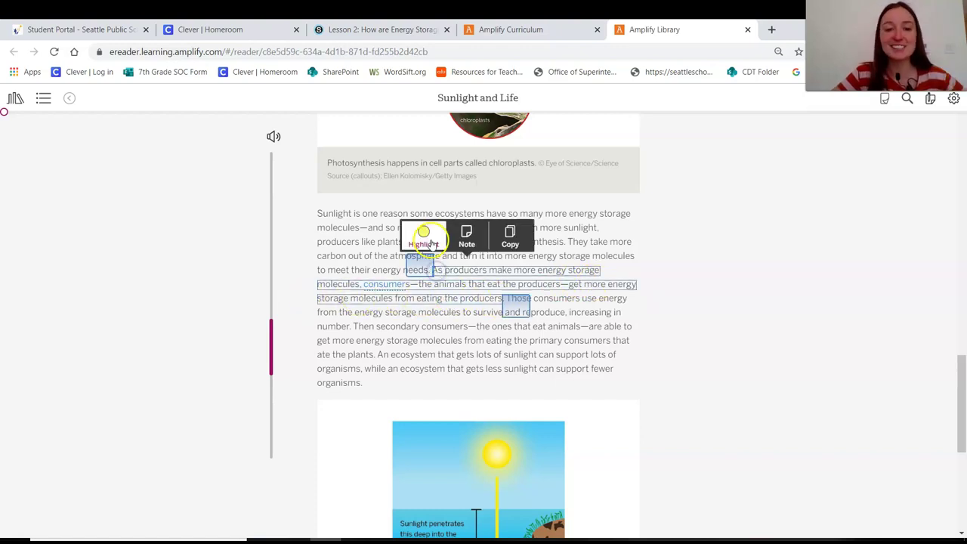
pyautogui.click(437, 236)
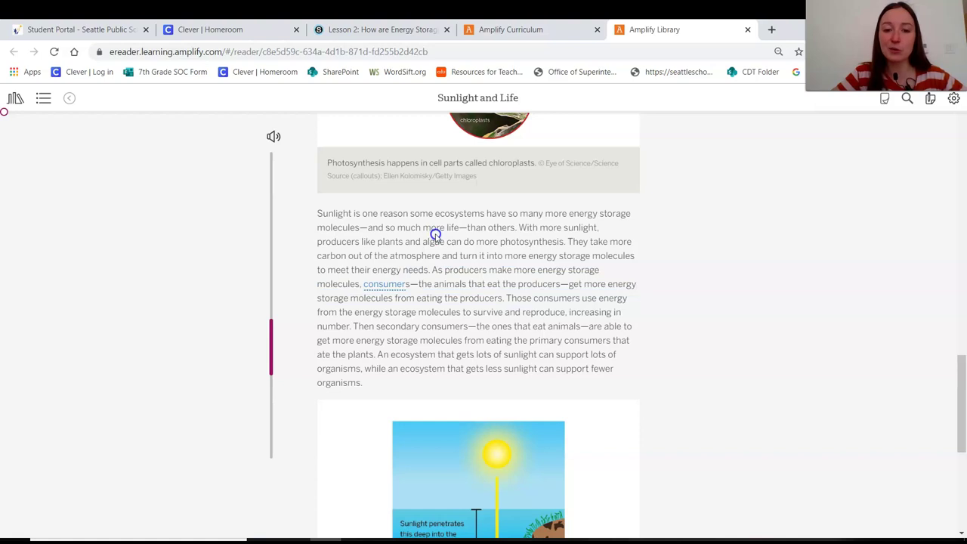
pyautogui.click(474, 270)
# Save the note "If there is more photosynthesis happening, more eating can occur by the consumers= will have more ESM!" on that highlighted sentence
pyautogui.click(545, 233)
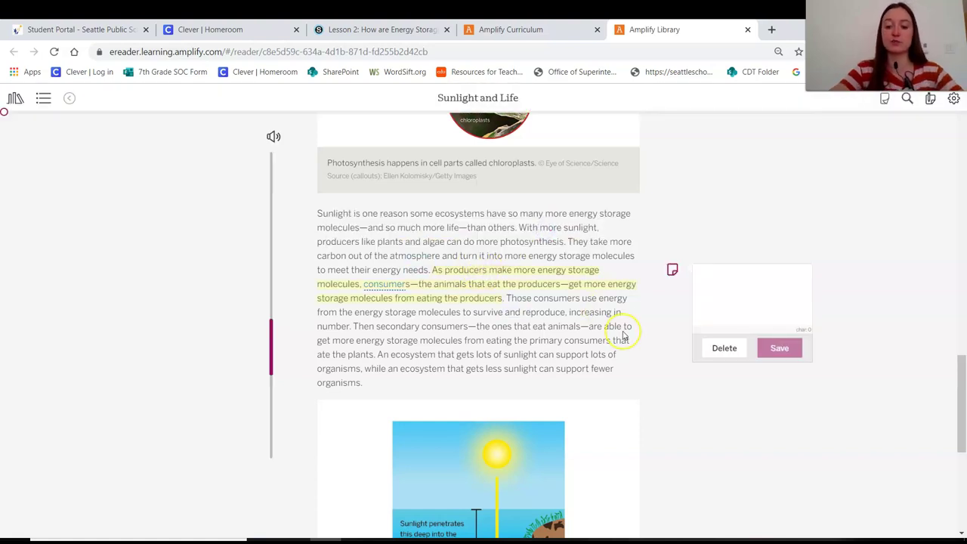
pyautogui.write('If there is more p')
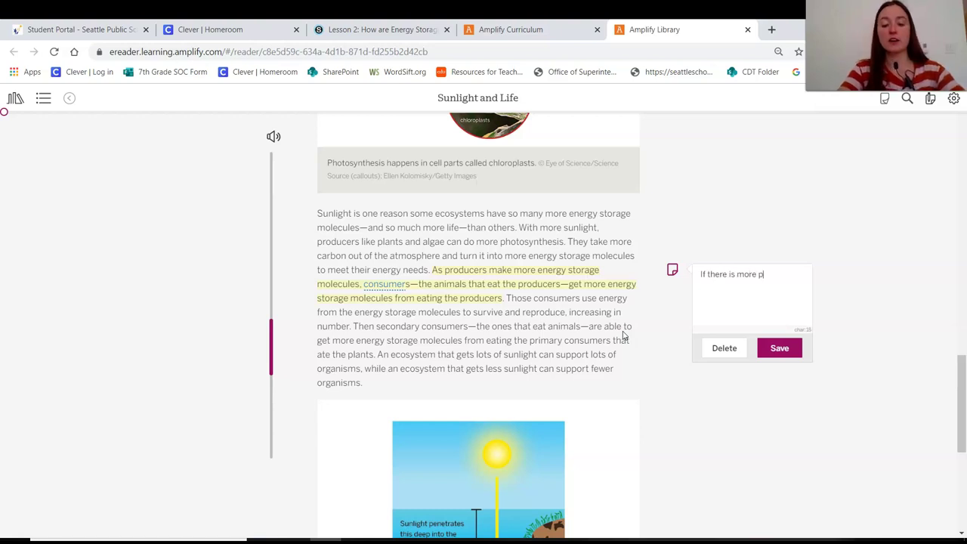
pyautogui.write('hotosynthesis happening, more eating can occur by the consumers= will have more ESM!')
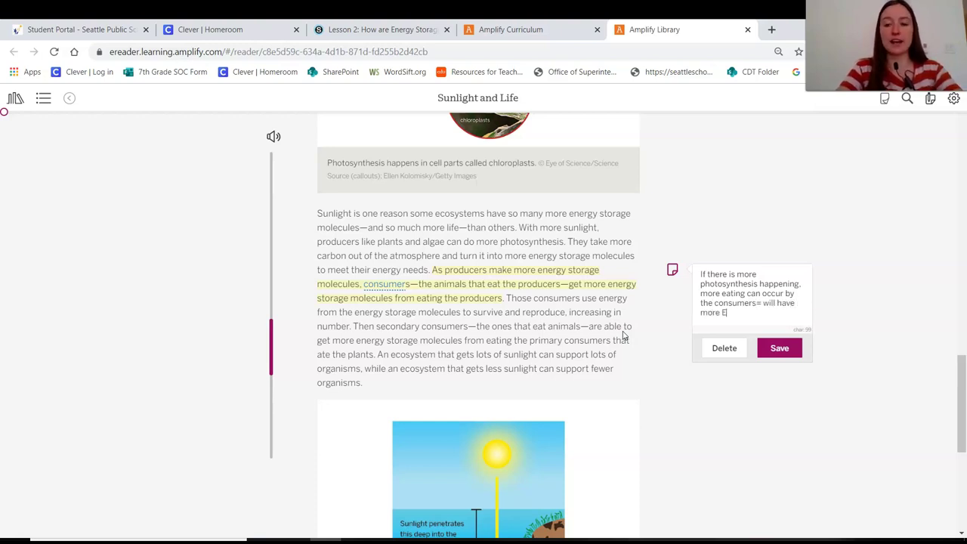
pyautogui.click(779, 350)
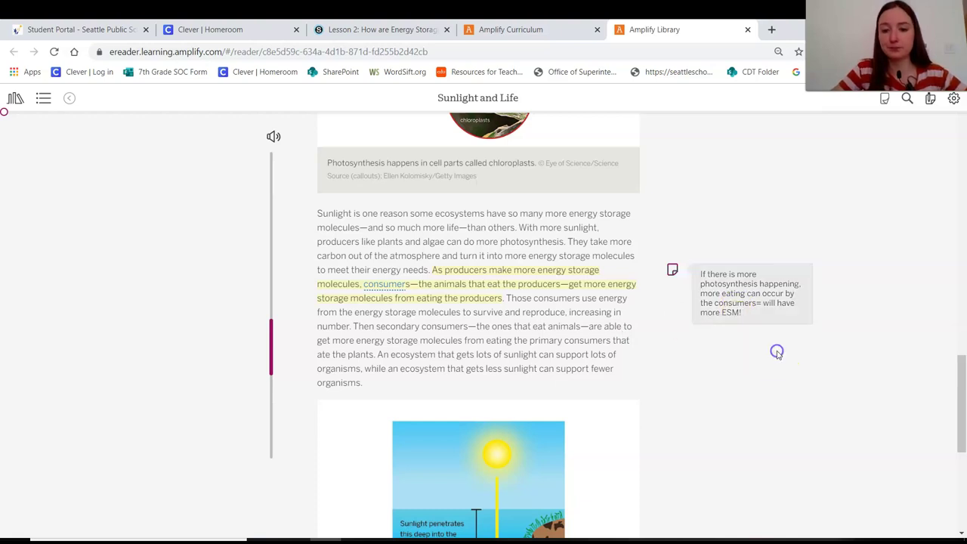
# Highlight "reproduce" and "from eating the primary consumers that ate the plants" in purple
pyautogui.doubleClick(538, 315)
pyautogui.click(514, 285)
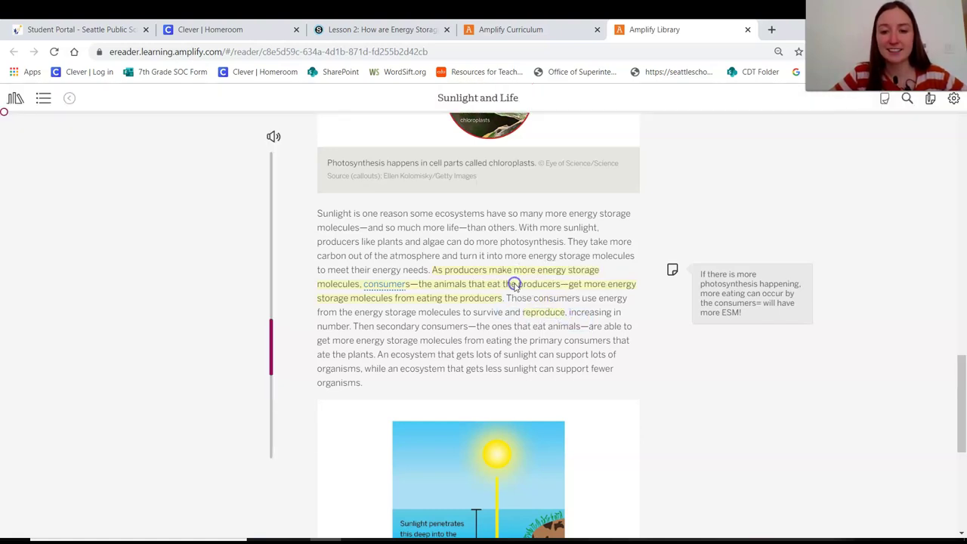
pyautogui.click(537, 316)
pyautogui.click(509, 276)
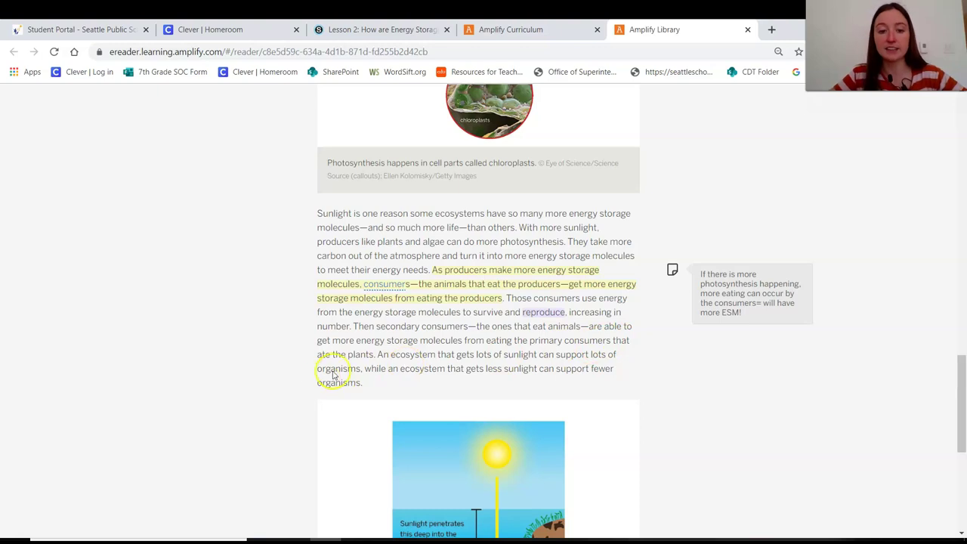
pyautogui.moveTo(373, 356); pyautogui.dragTo(468, 340)
pyautogui.click(508, 306)
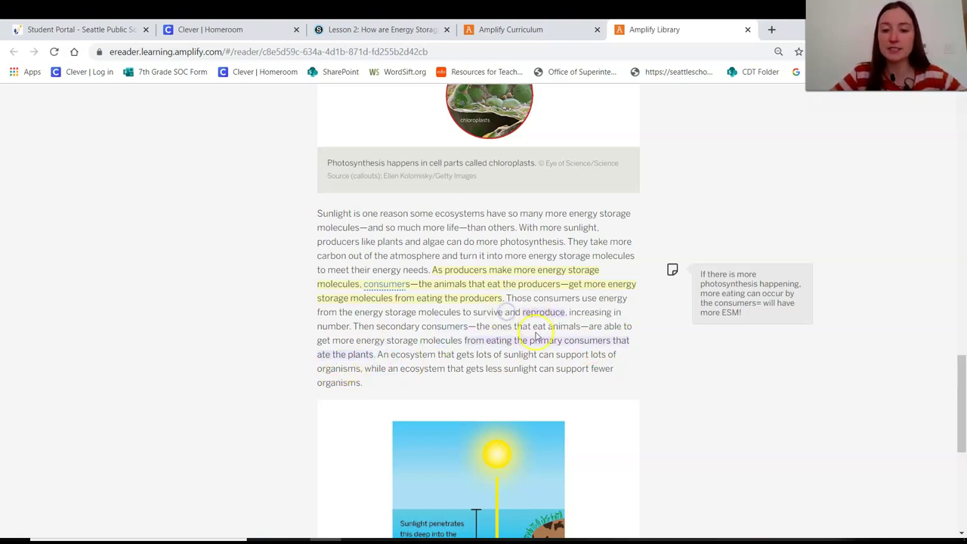
# Save the note "Food web: Producers make the ESM- the primary consumers (consumer population of the producers)- the seondary consumer eat the primary" on the purple passage
pyautogui.click(536, 338)
pyautogui.click(567, 309)
pyautogui.write('Food web:')
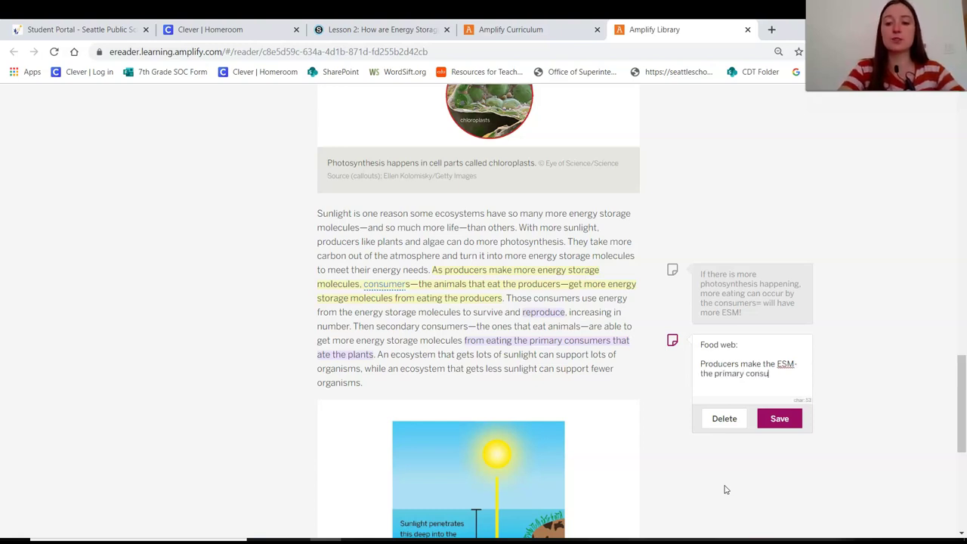
pyautogui.write('consu')
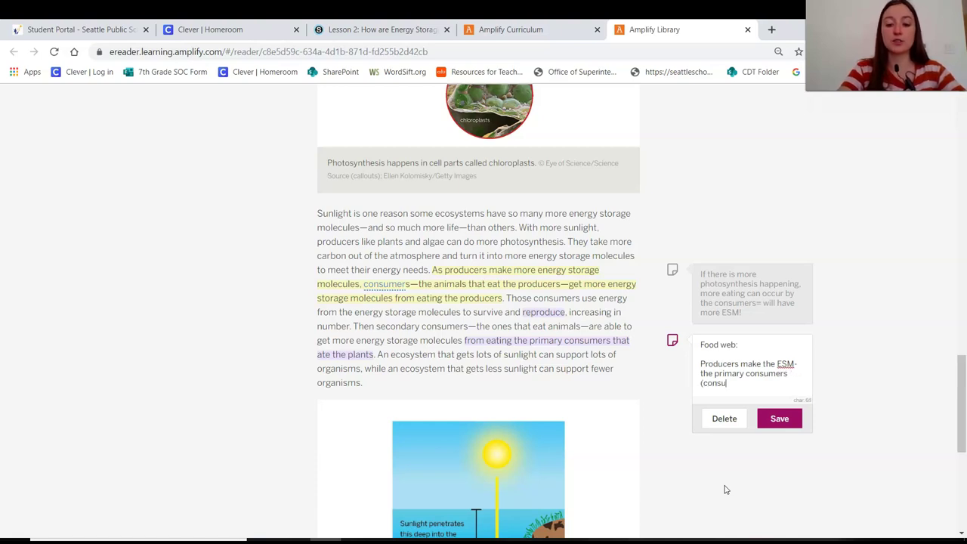
pyautogui.write('mer population of t')
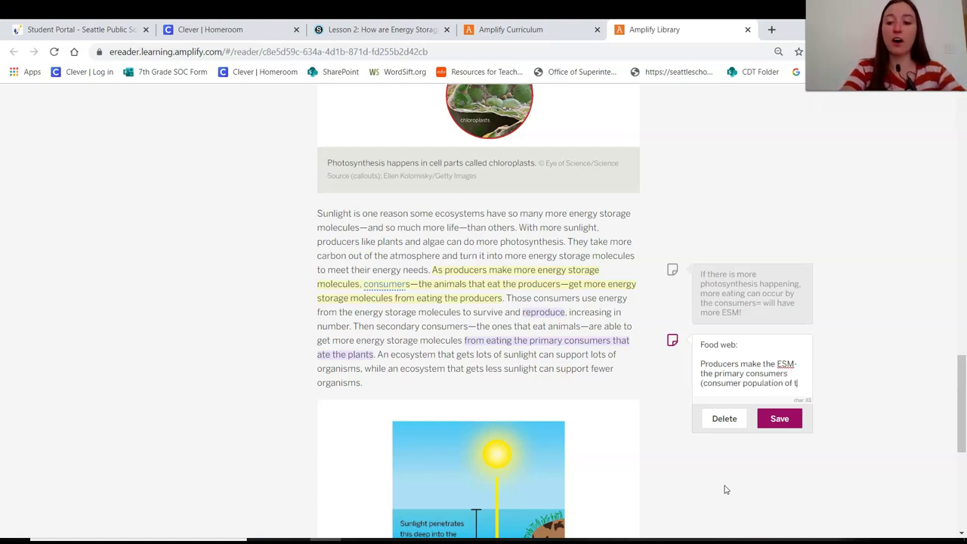
pyautogui.write('he producers)- the seon')
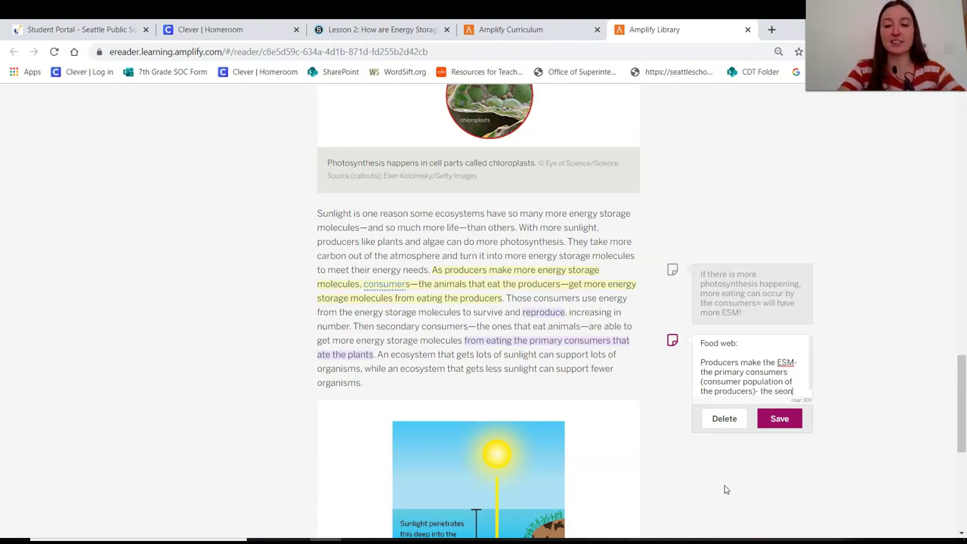
pyautogui.write('dary consum')
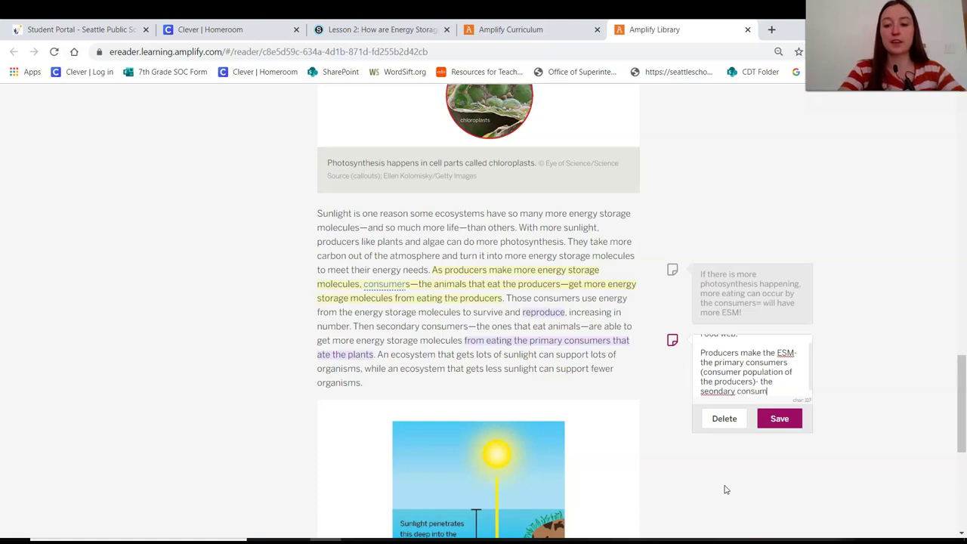
pyautogui.write('er eat then')
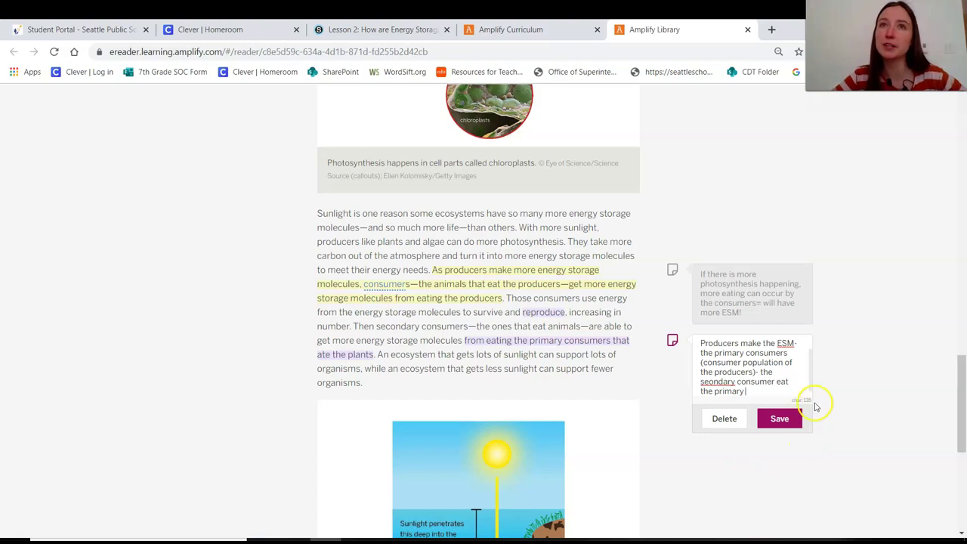
pyautogui.click(761, 421)
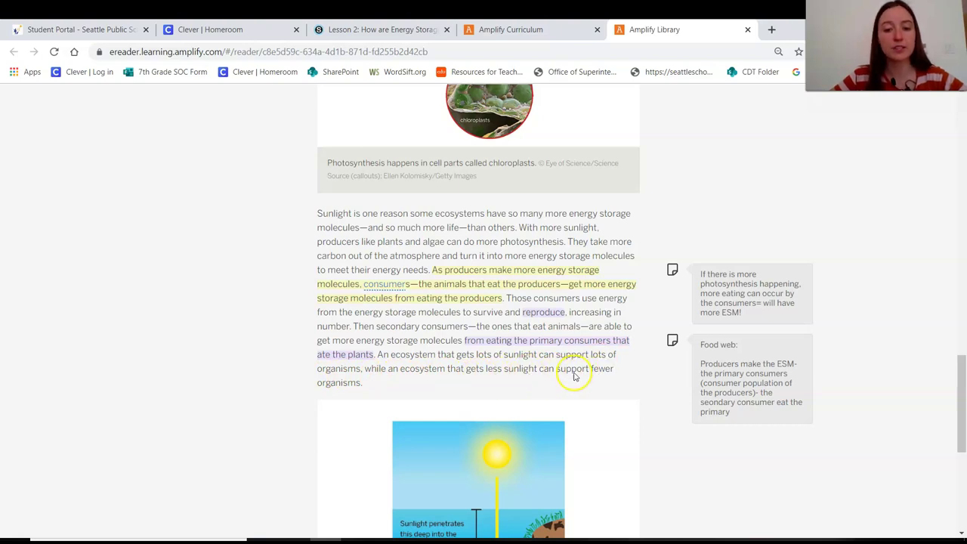
# Read the rest of the article, including the deep-lake sunlight diagram, and review the highlights and notes from the Introduction down
pyautogui.scroll(-5, 339, 380)
pyautogui.scroll(3, 353, 278)
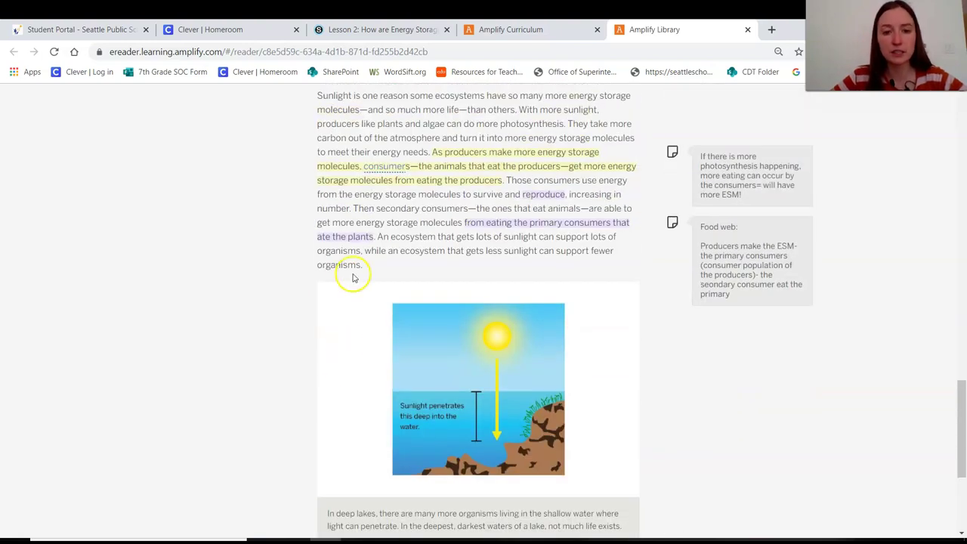
pyautogui.scroll(-2, 353, 276)
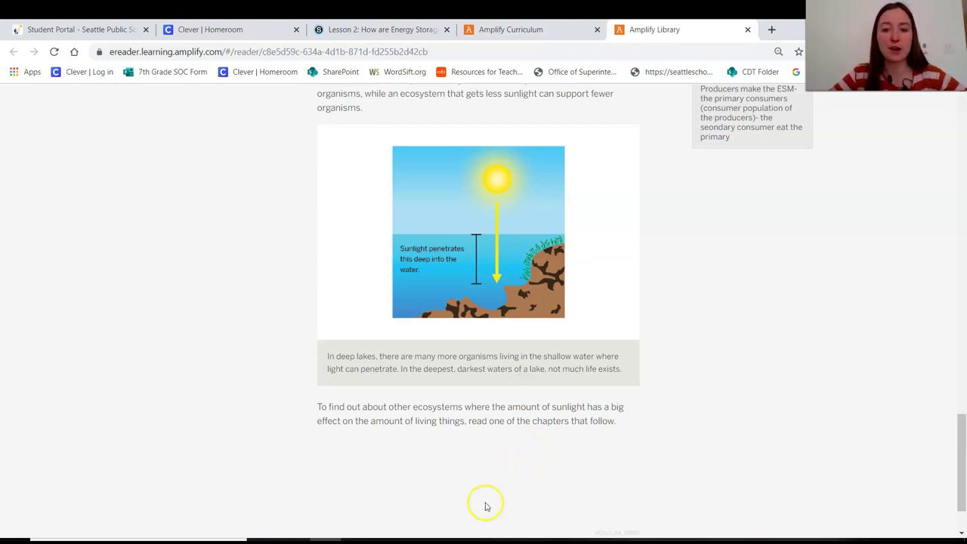
pyautogui.scroll(10, 506, 473)
pyautogui.scroll(3, 509, 458)
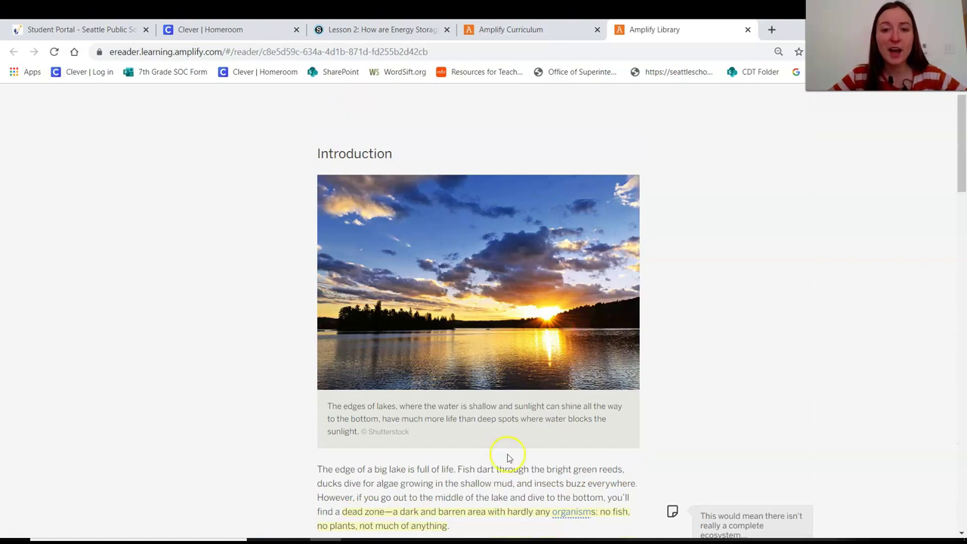
pyautogui.scroll(-8, 522, 455)
pyautogui.scroll(-6, 532, 450)
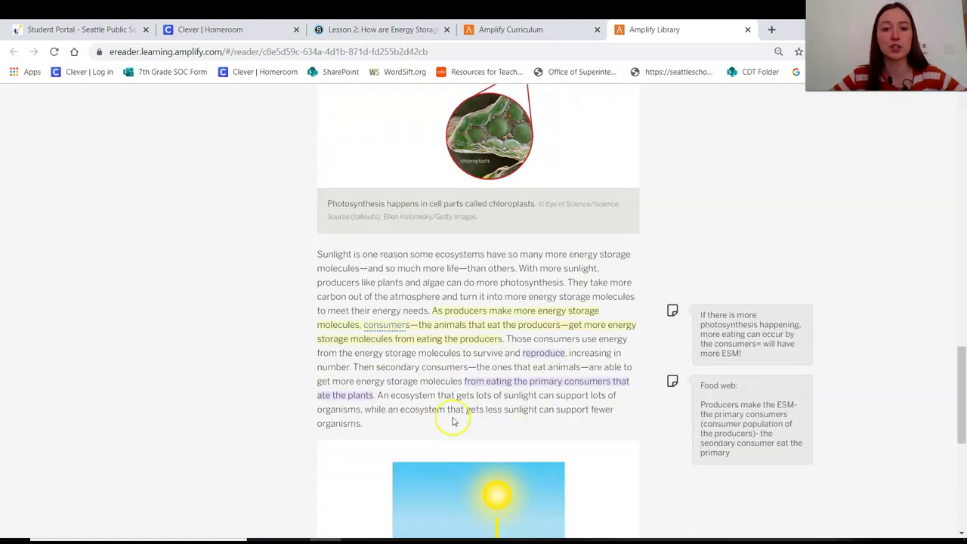